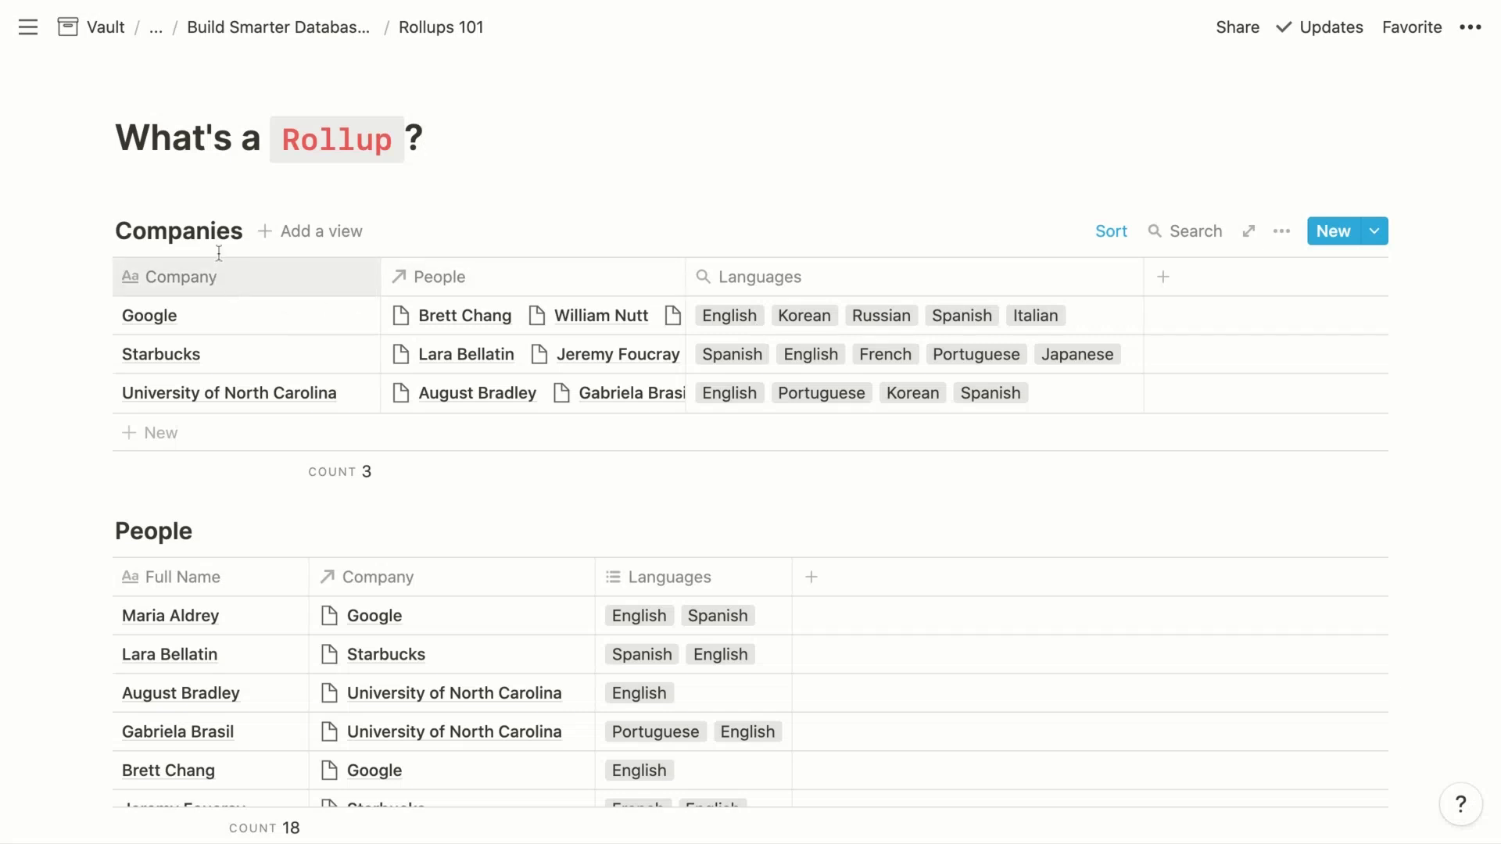
Step: Inspect the Languages rollup configuration for Google in the Companies table under "What's a Rollup?", leaving its settings as they are
mouse_move(212, 465)
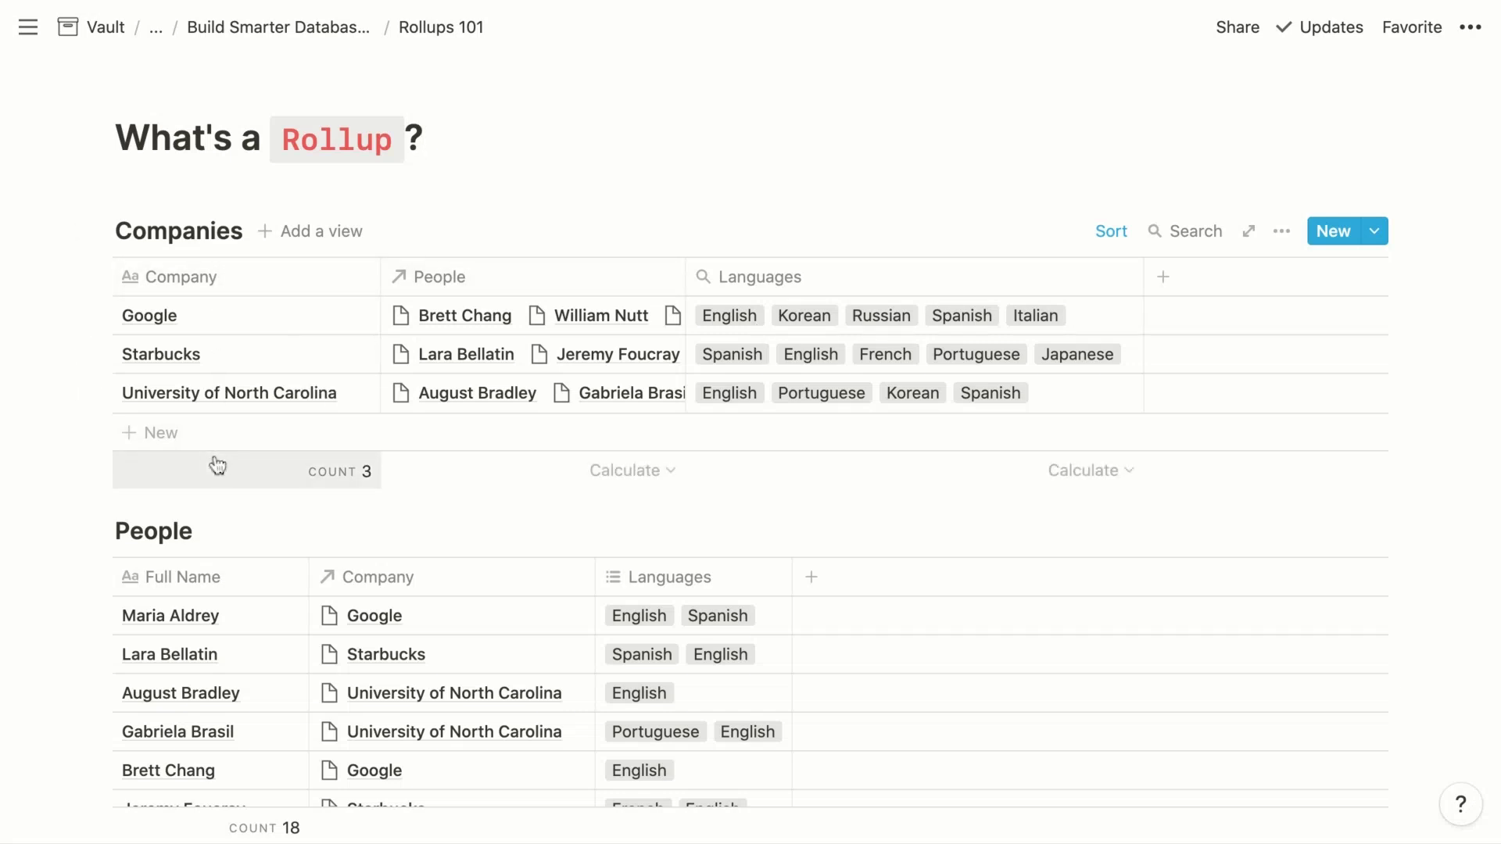
mouse_move(223, 326)
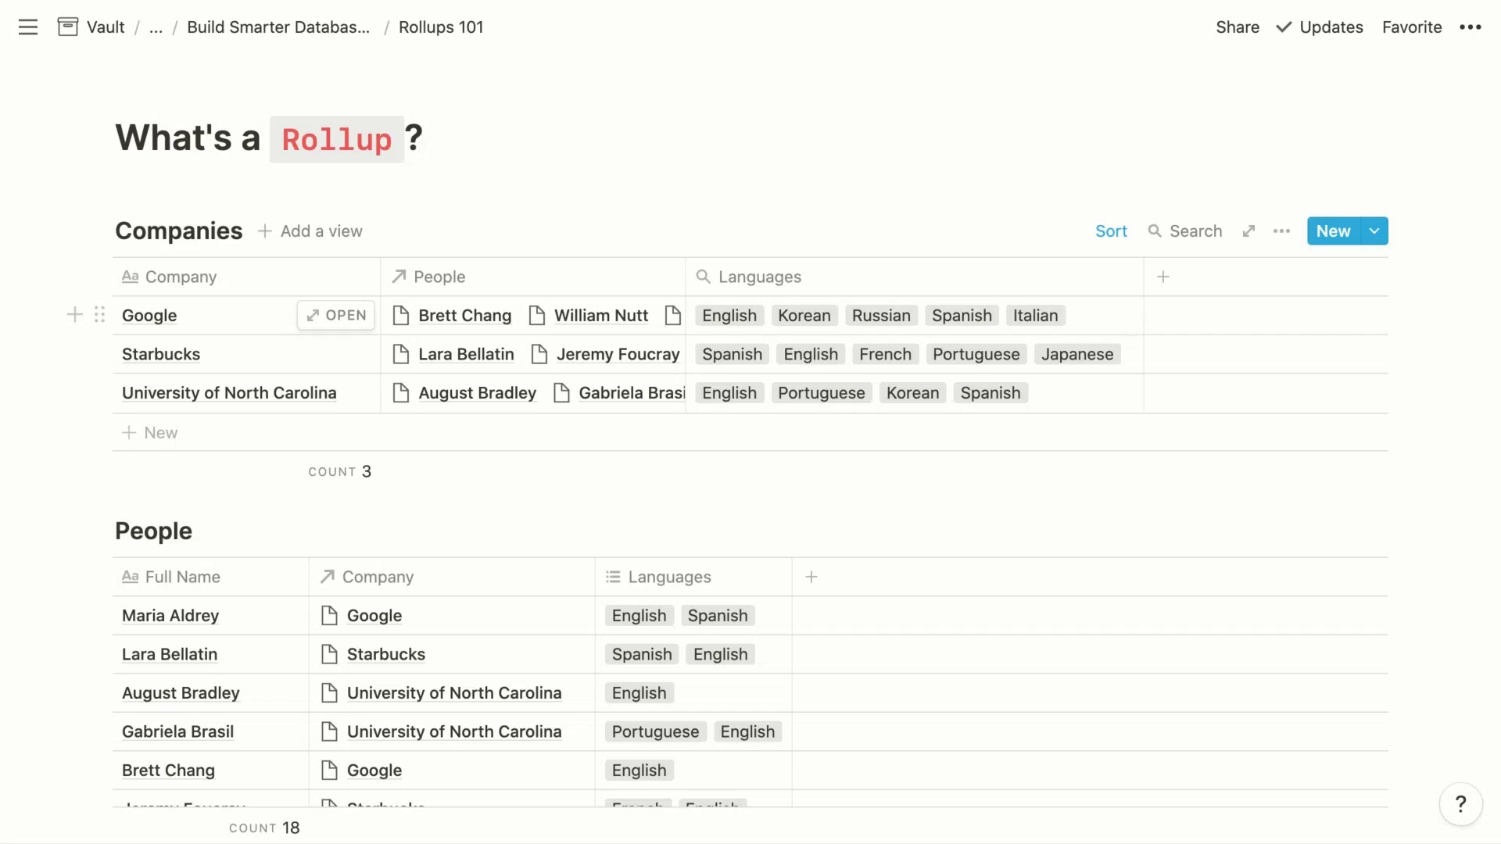
click(801, 315)
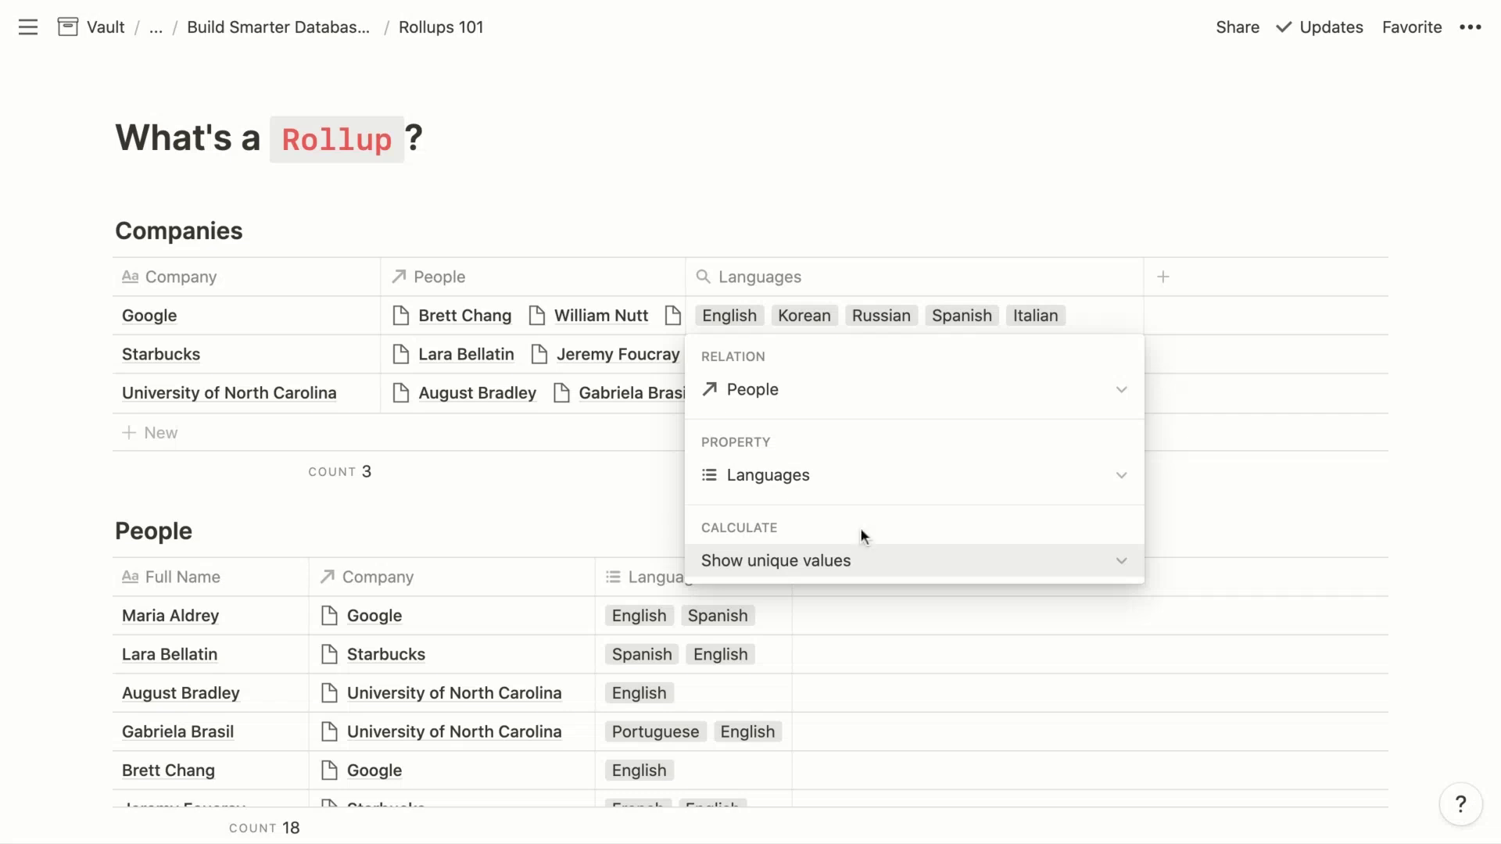
key(Escape)
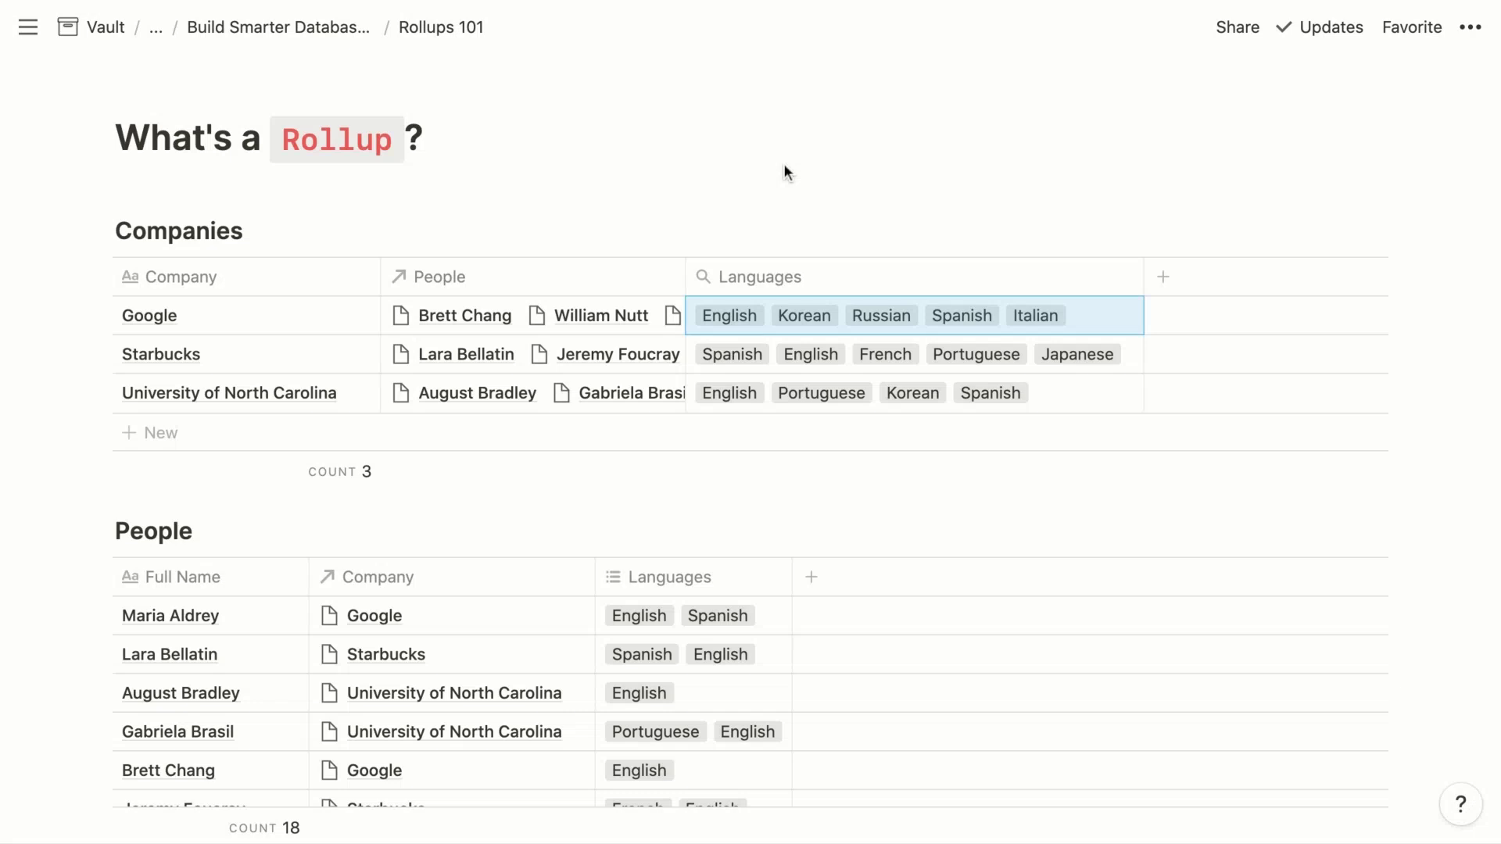
Step: Inspect the relation, property and calculation behind the Category rollup in the first row of the linked People table
scroll(786, 172, down, 5)
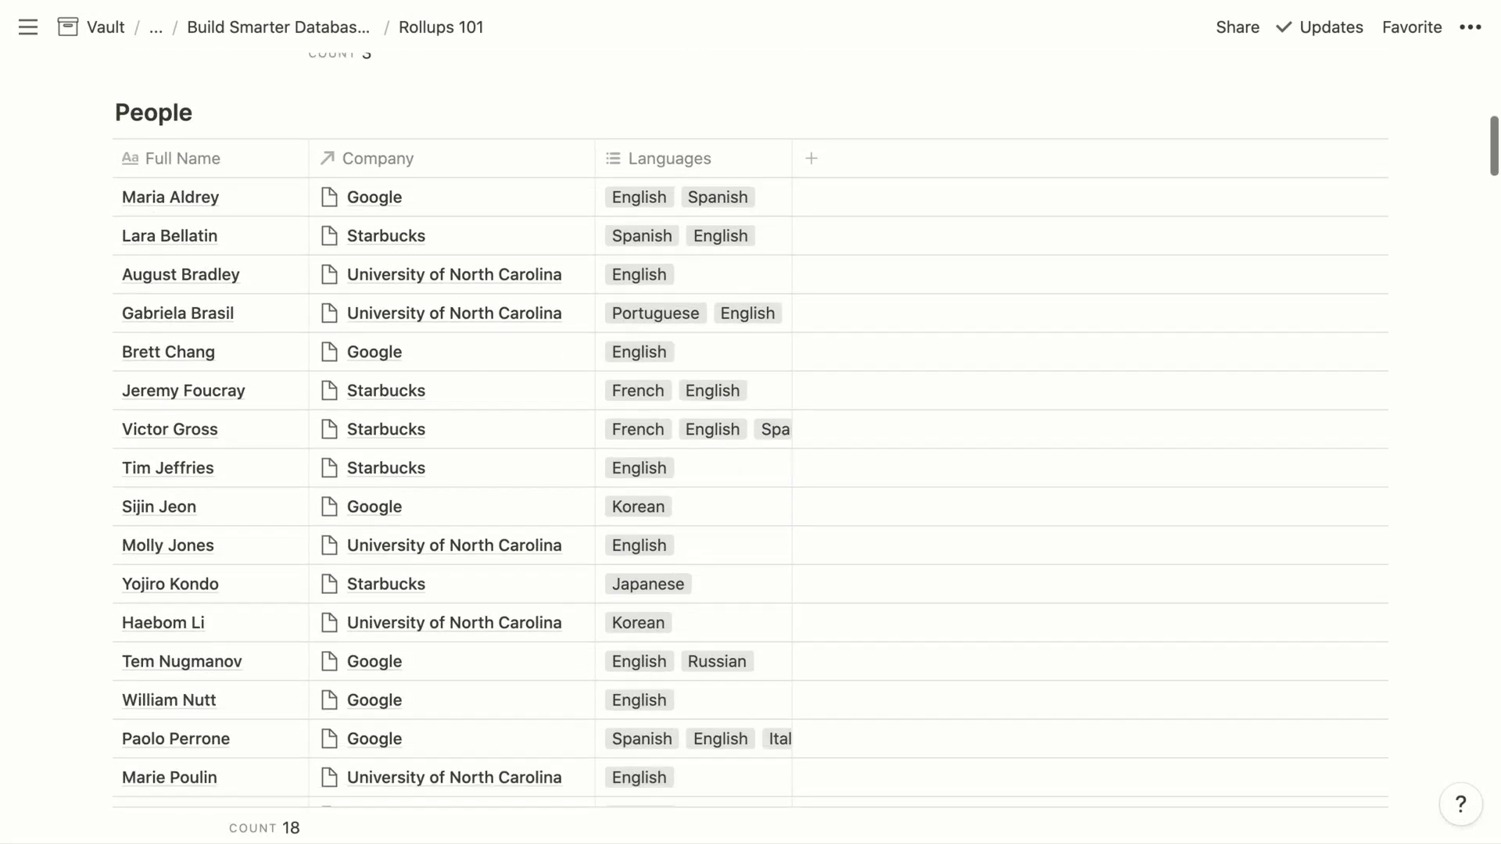
scroll(785, 171, down, 8)
scroll(751, 449, down, 3)
scroll(751, 448, down, 2)
scroll(869, 469, down, 2)
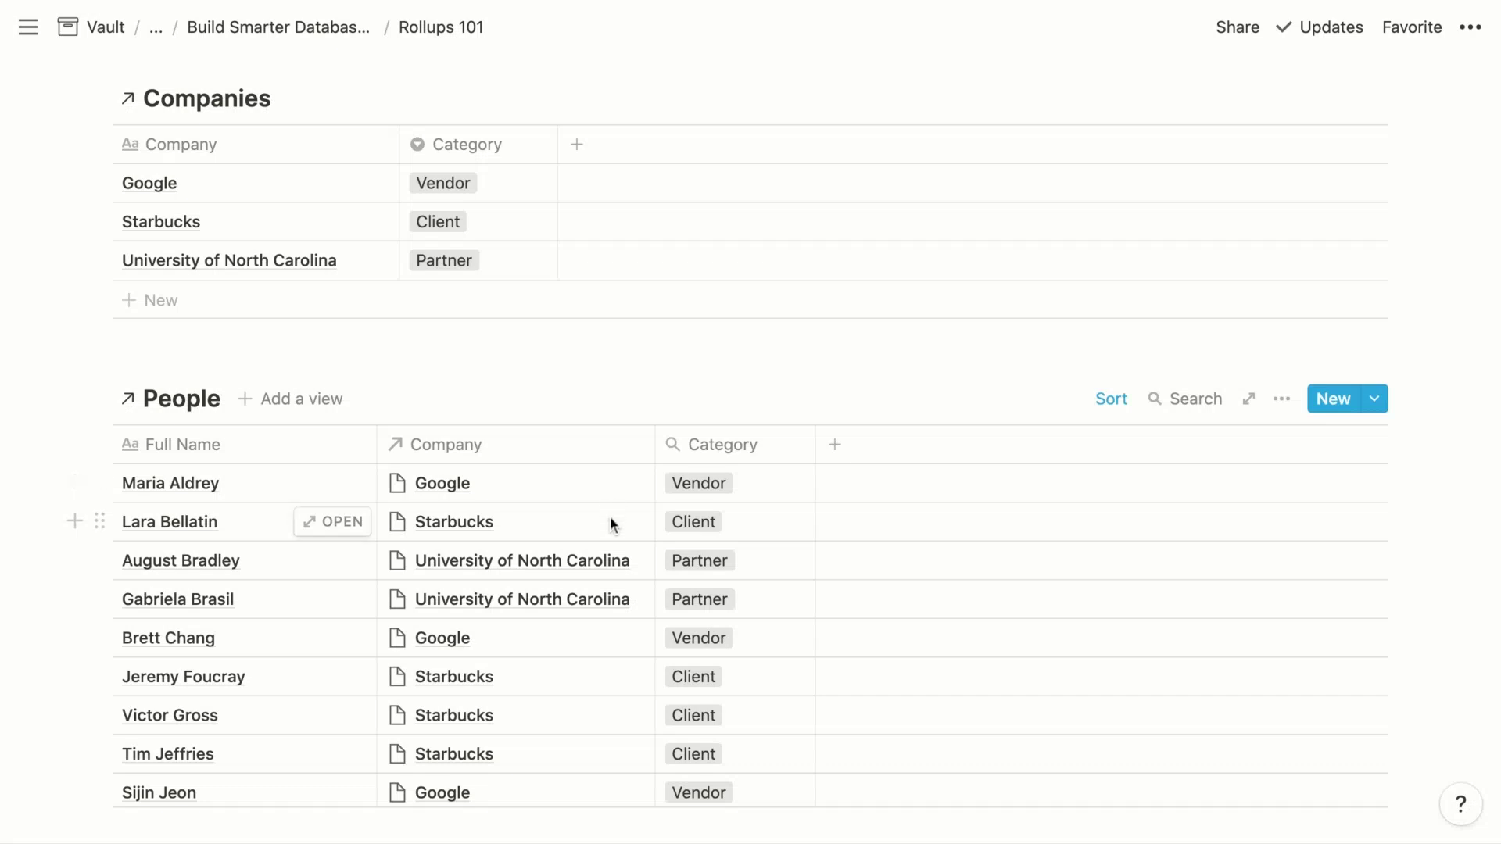
click(753, 482)
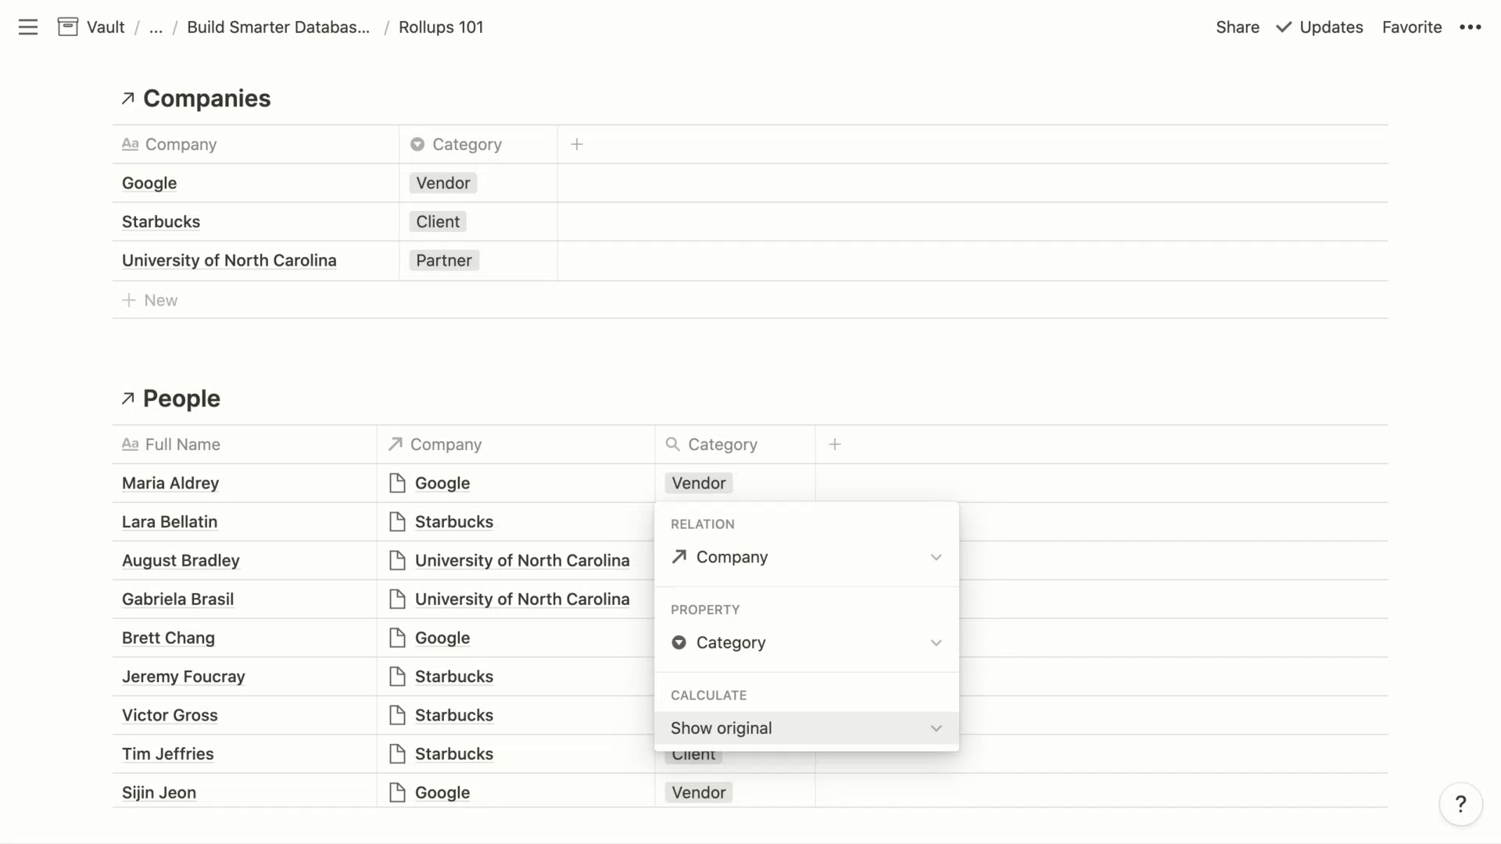
key(Escape)
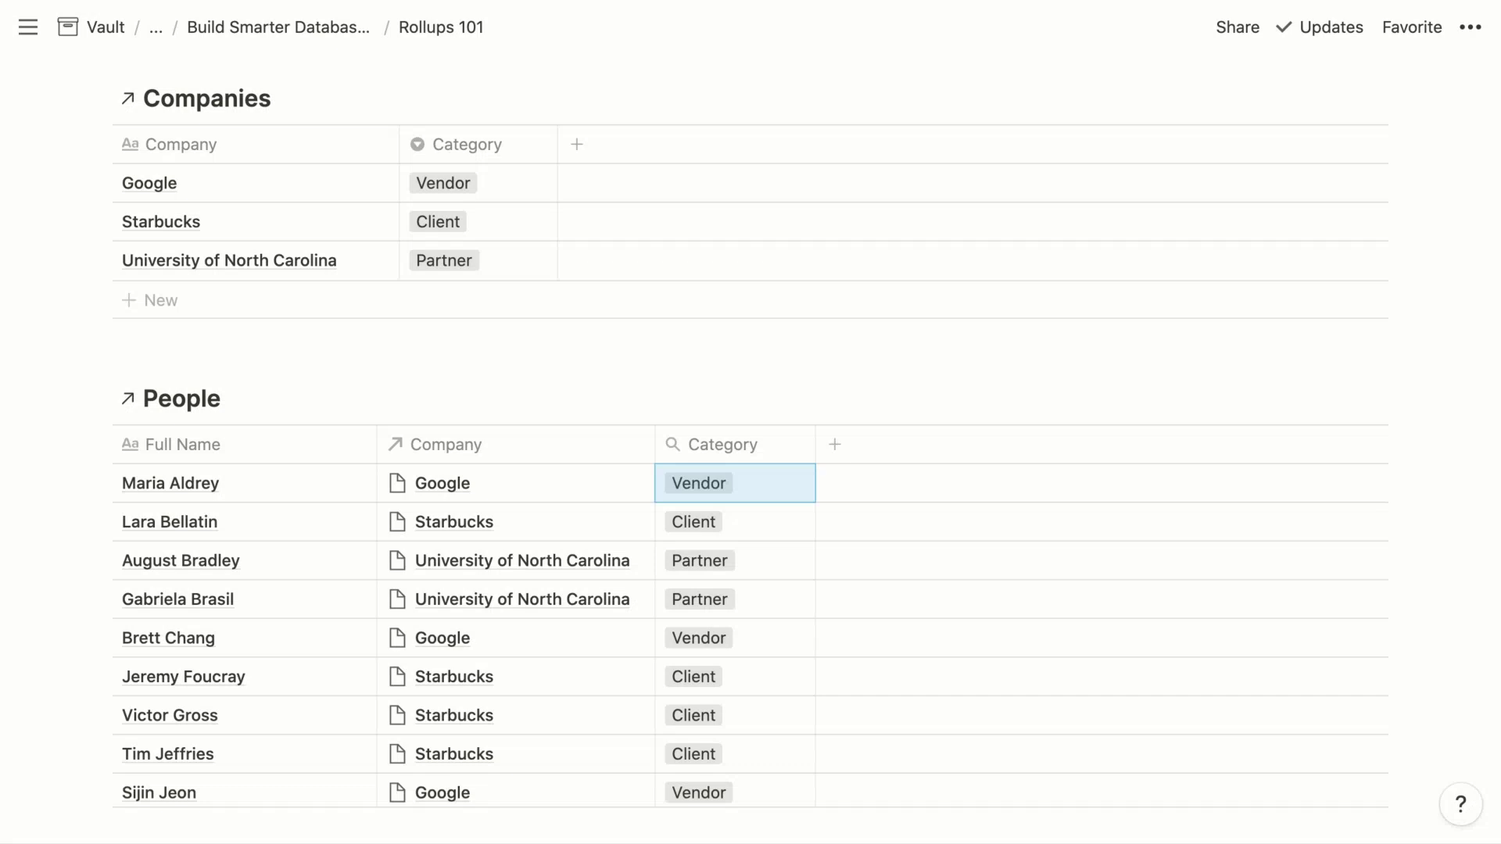
Step: Review the "Calculate average age" example and inspect the Avg. Age rollup configuration for Google in its Companies table
scroll(750, 435, down, 1)
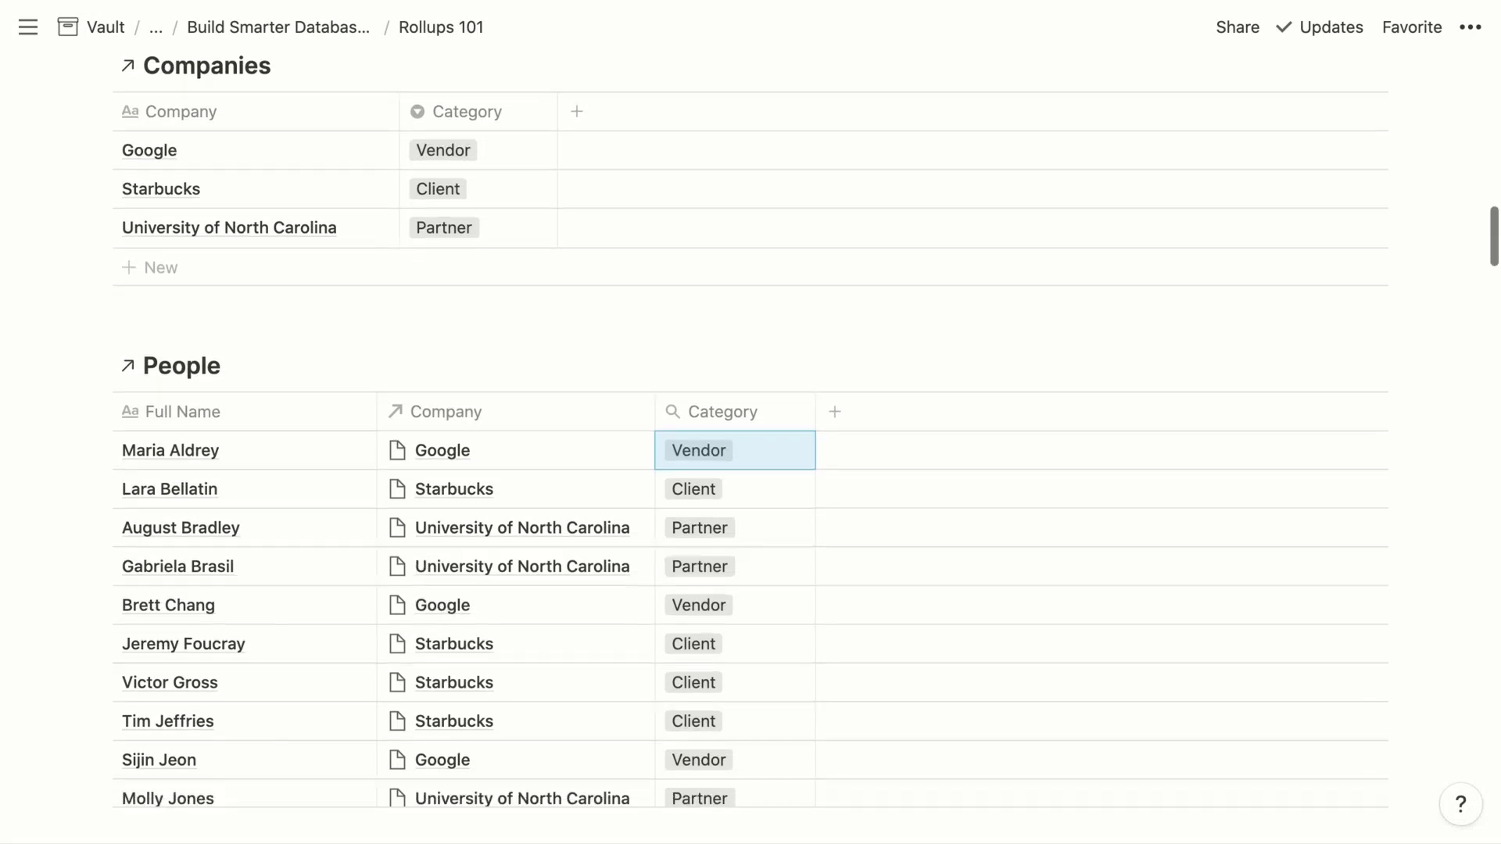
scroll(751, 435, down, 10)
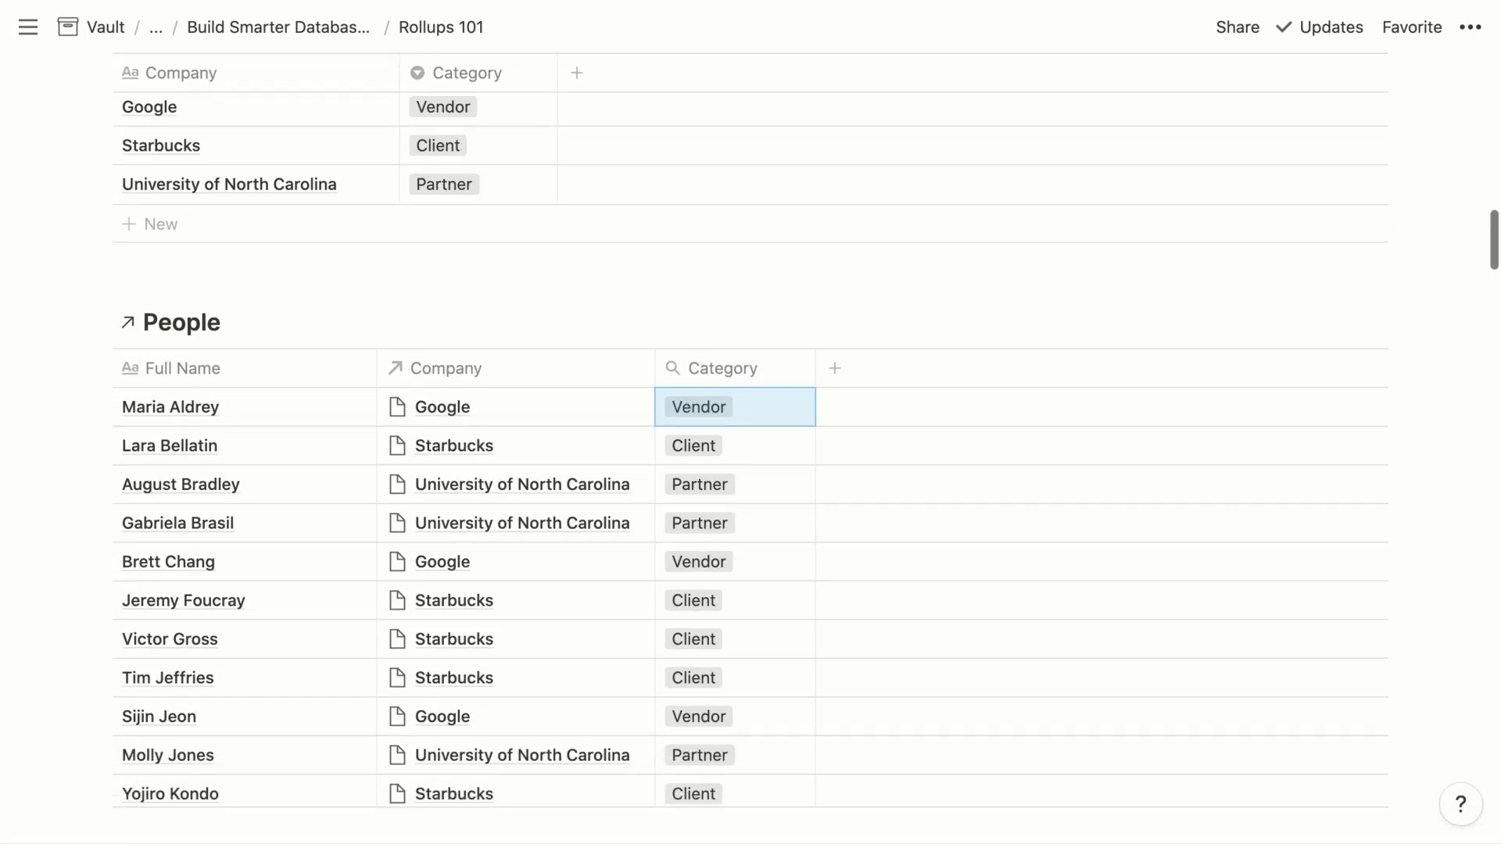
scroll(751, 435, down, 8)
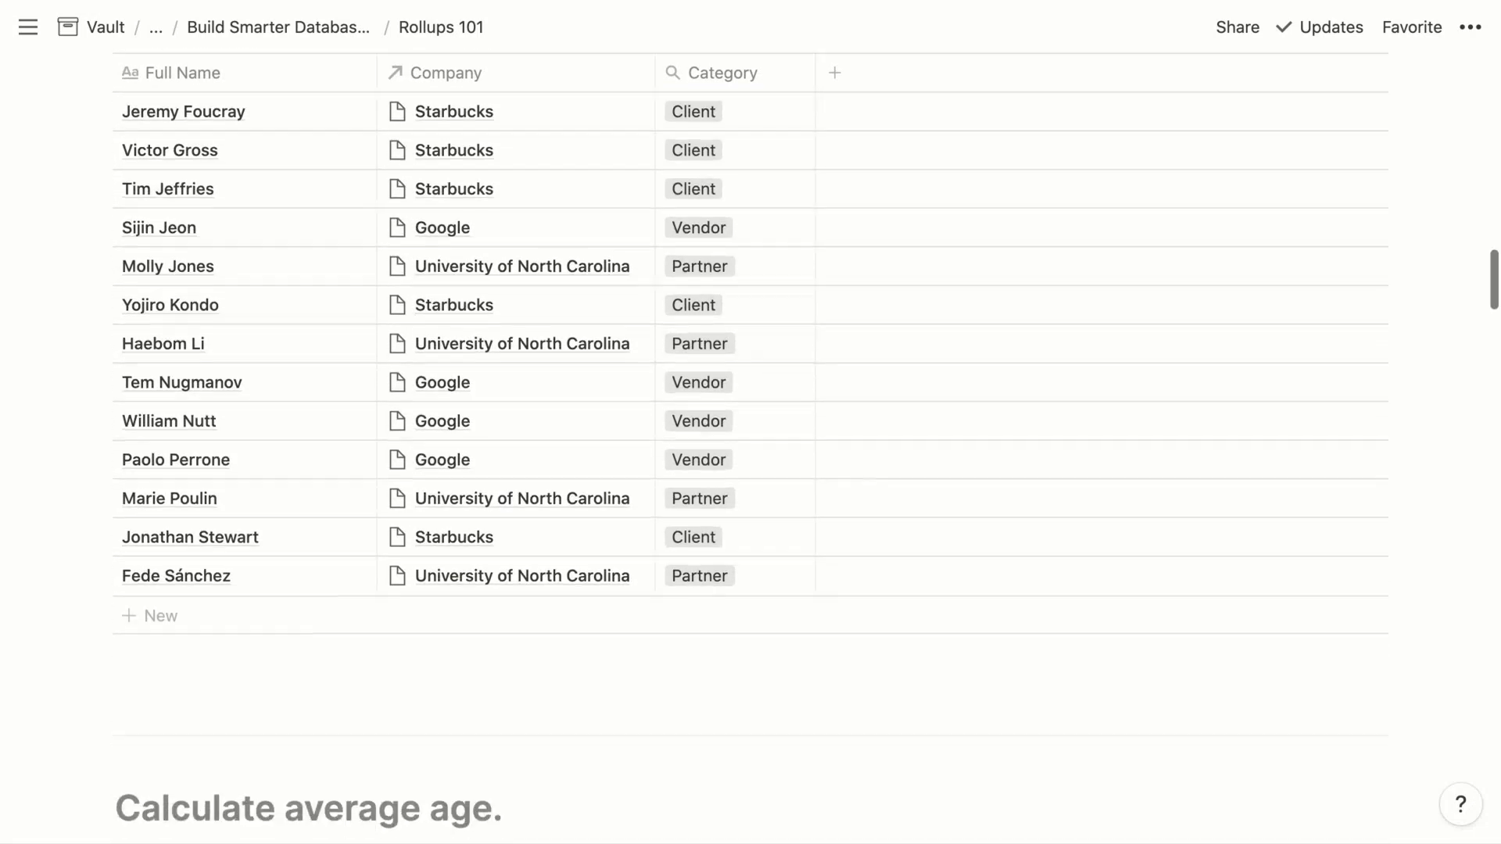
scroll(751, 436, down, 6)
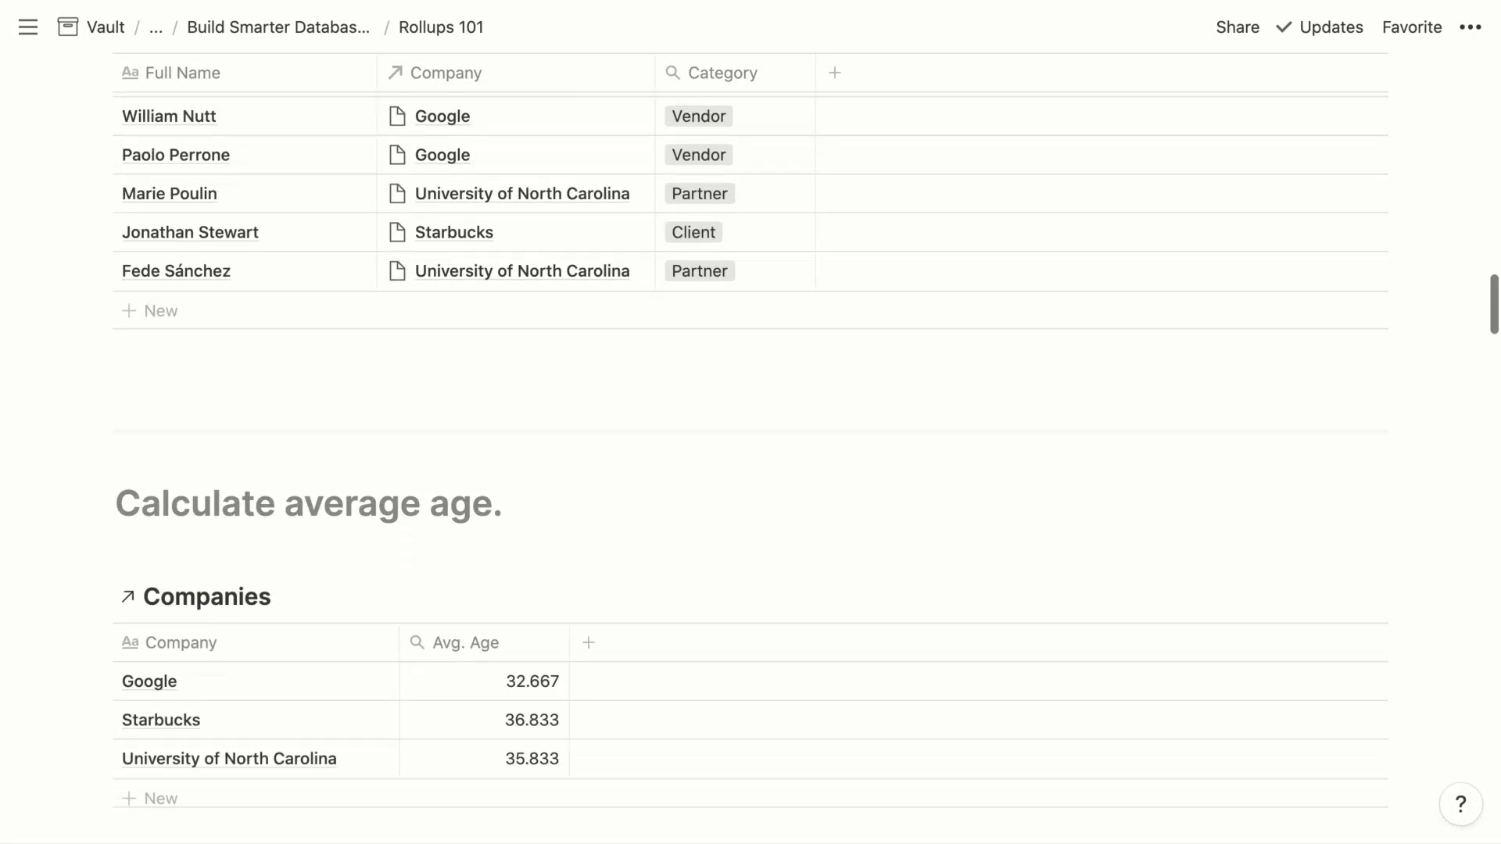
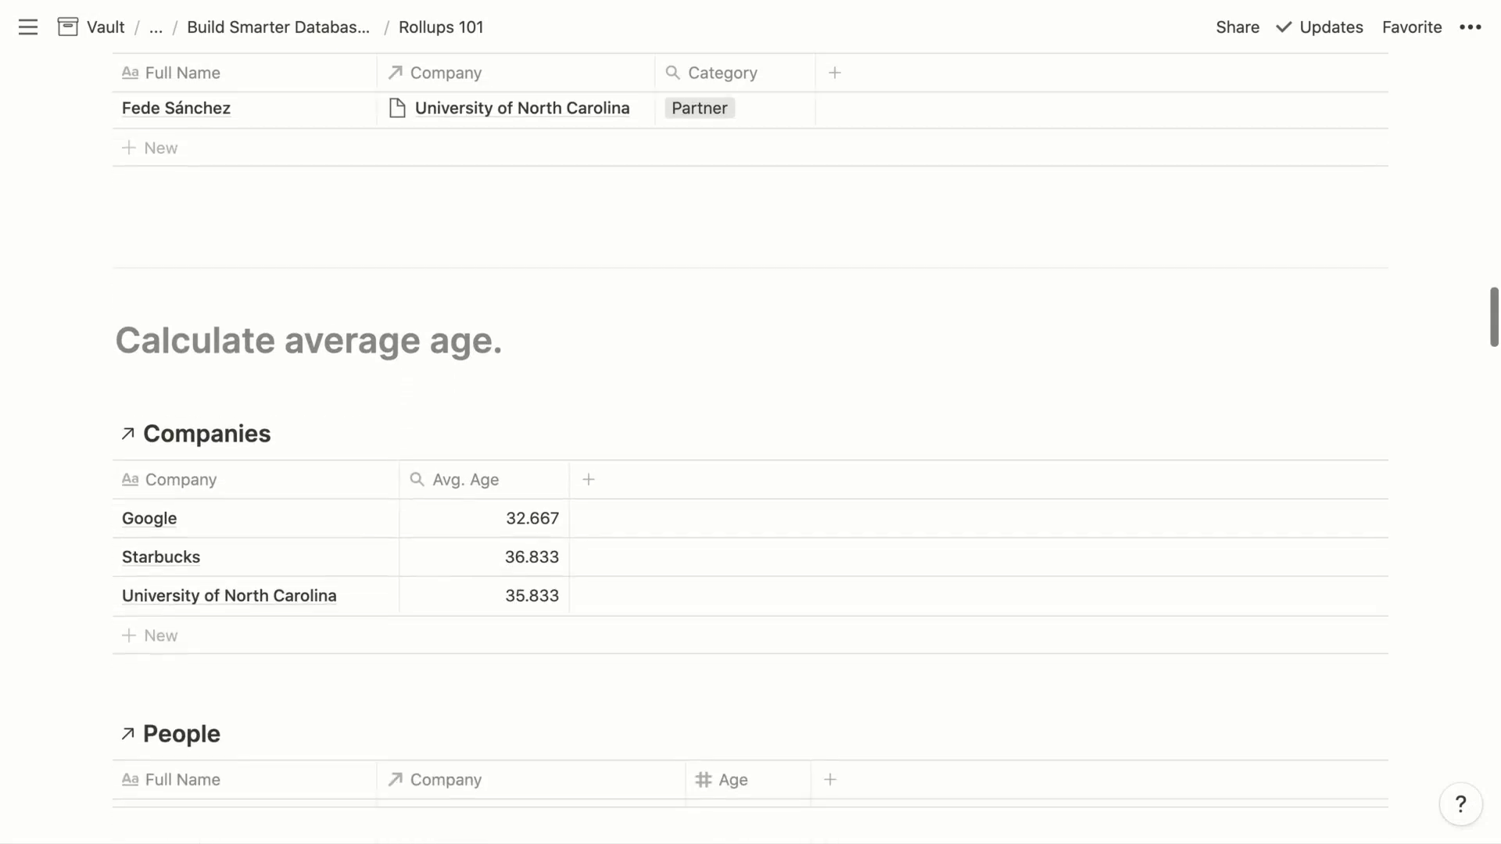
scroll(751, 467, down, 3)
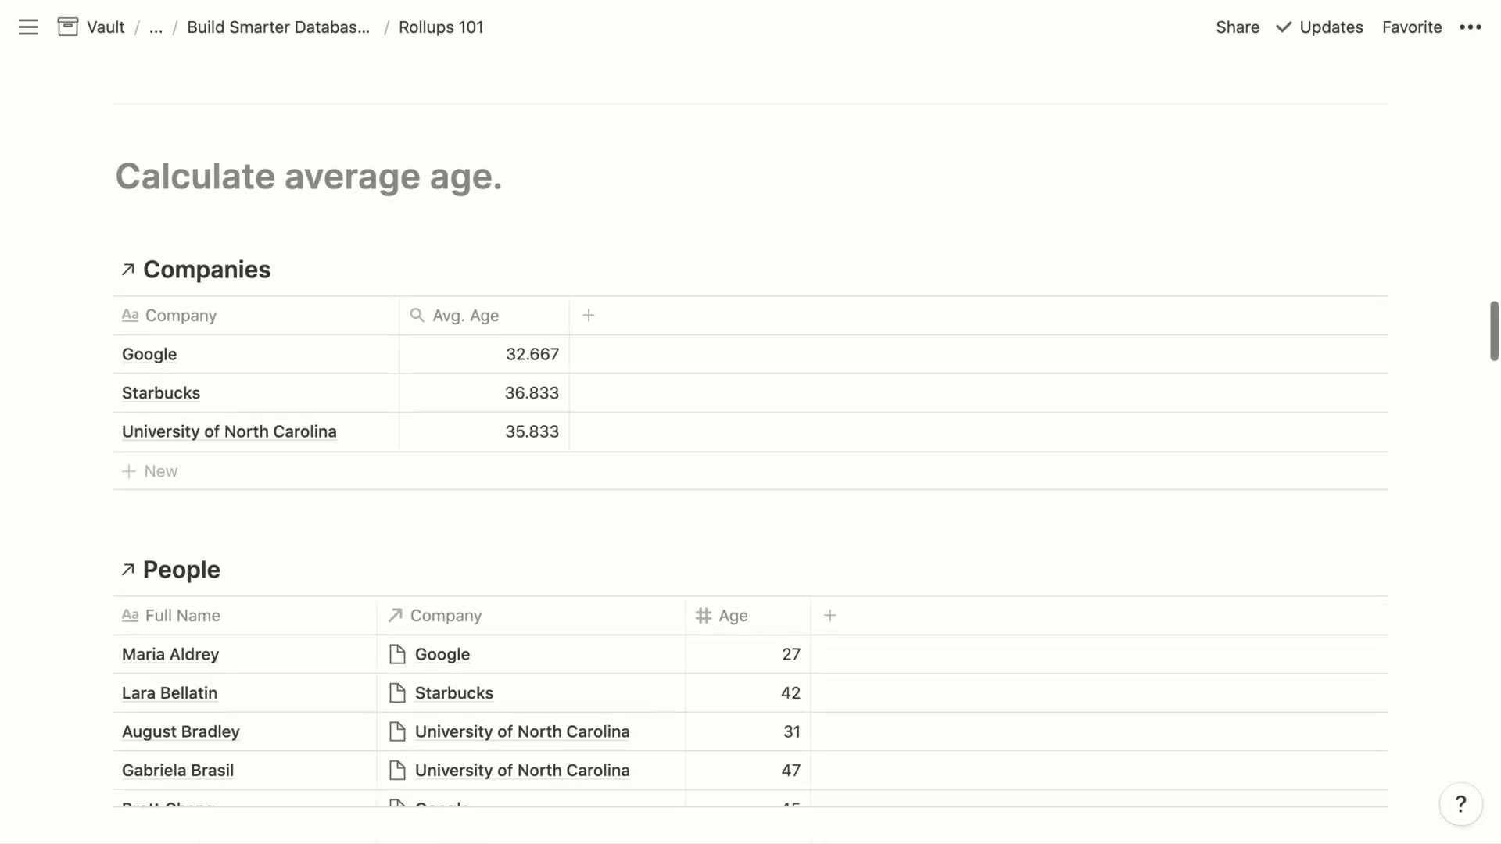
scroll(750, 467, down, 3)
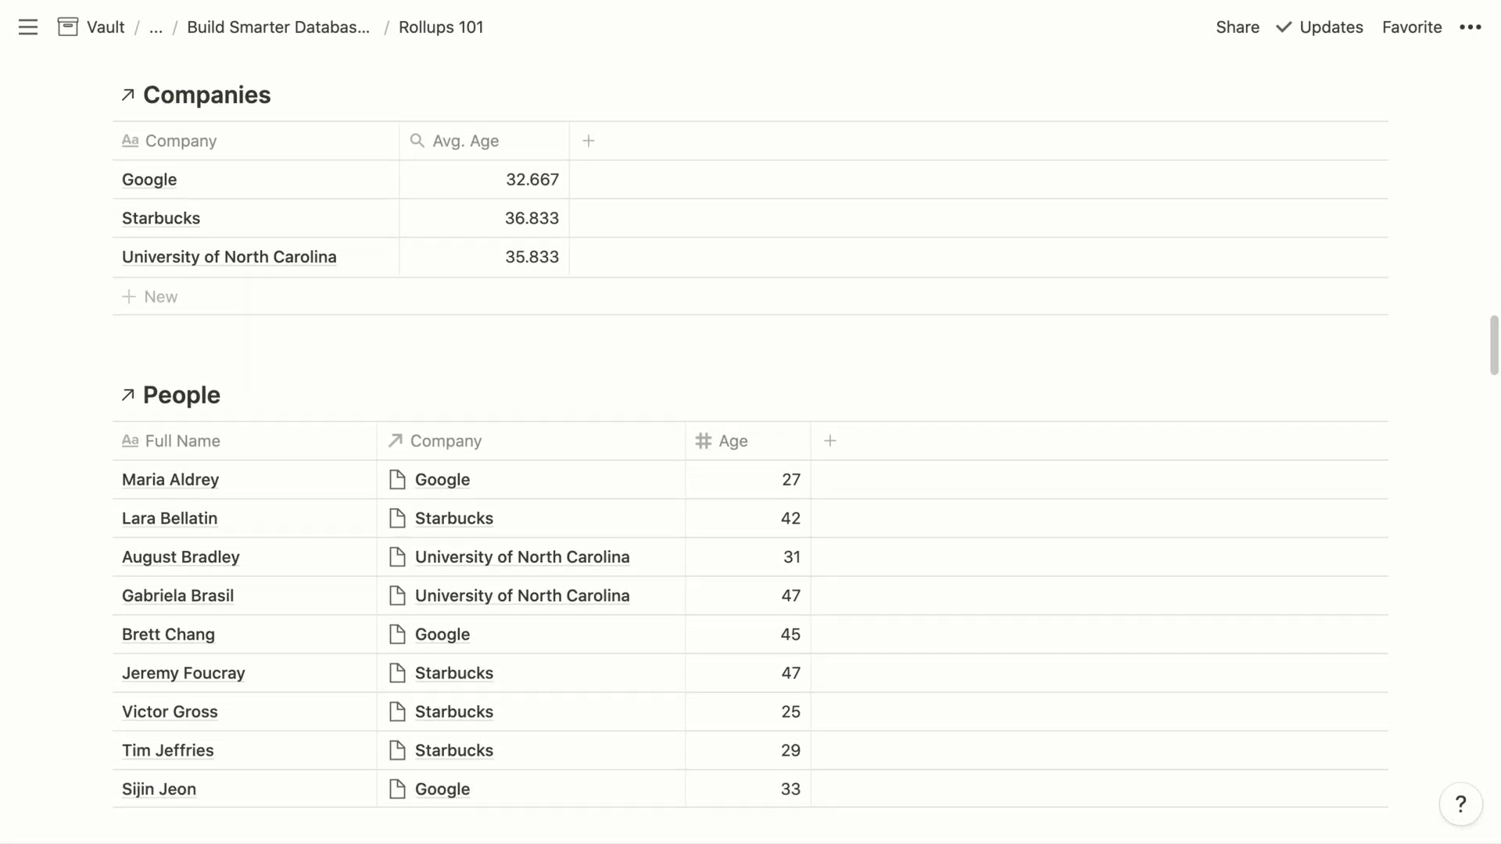
scroll(751, 467, down, 1)
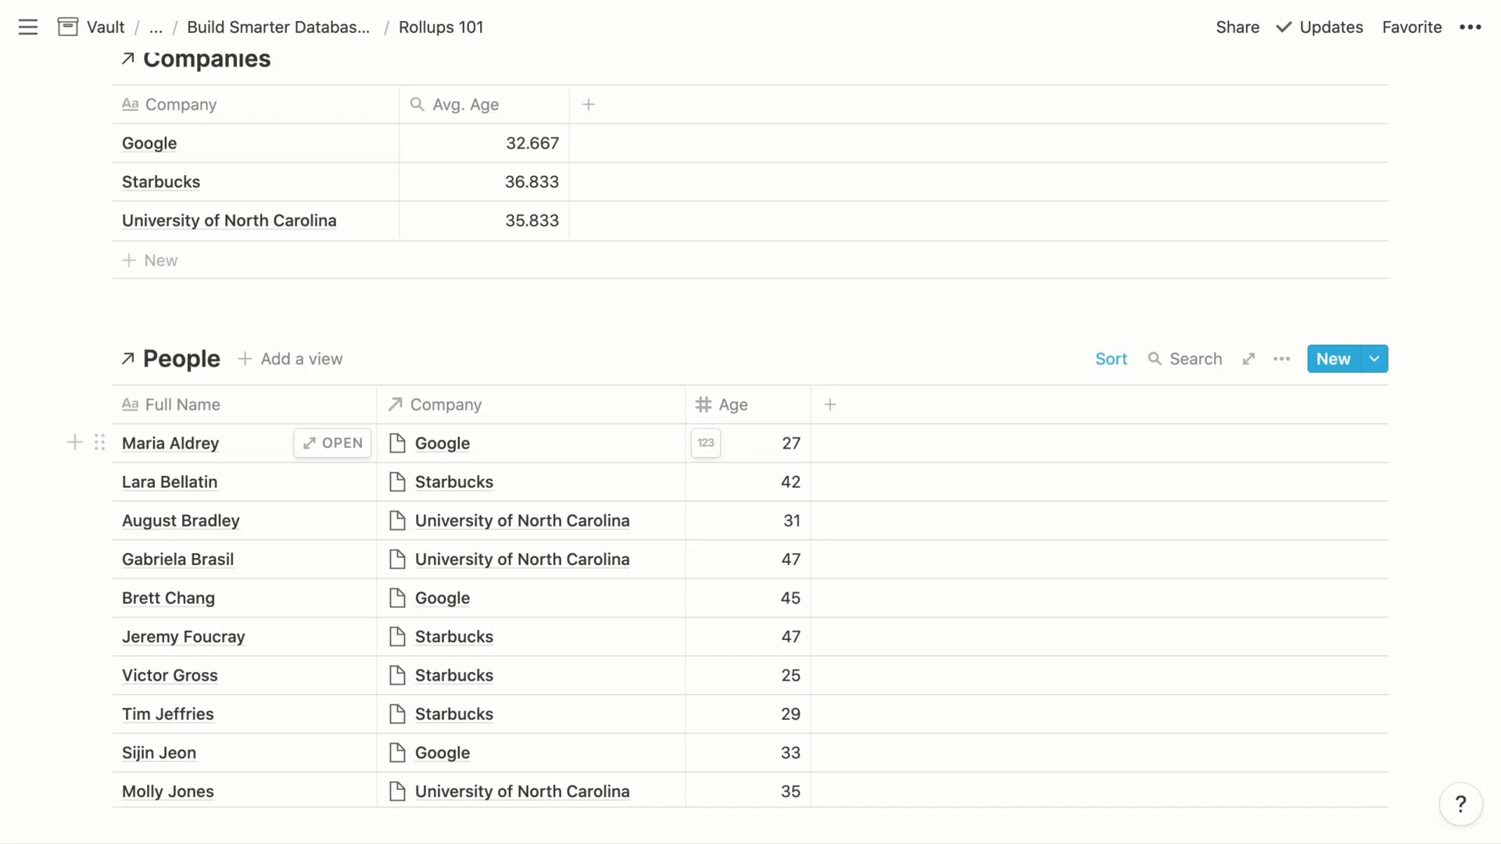
scroll(750, 427, up, 1)
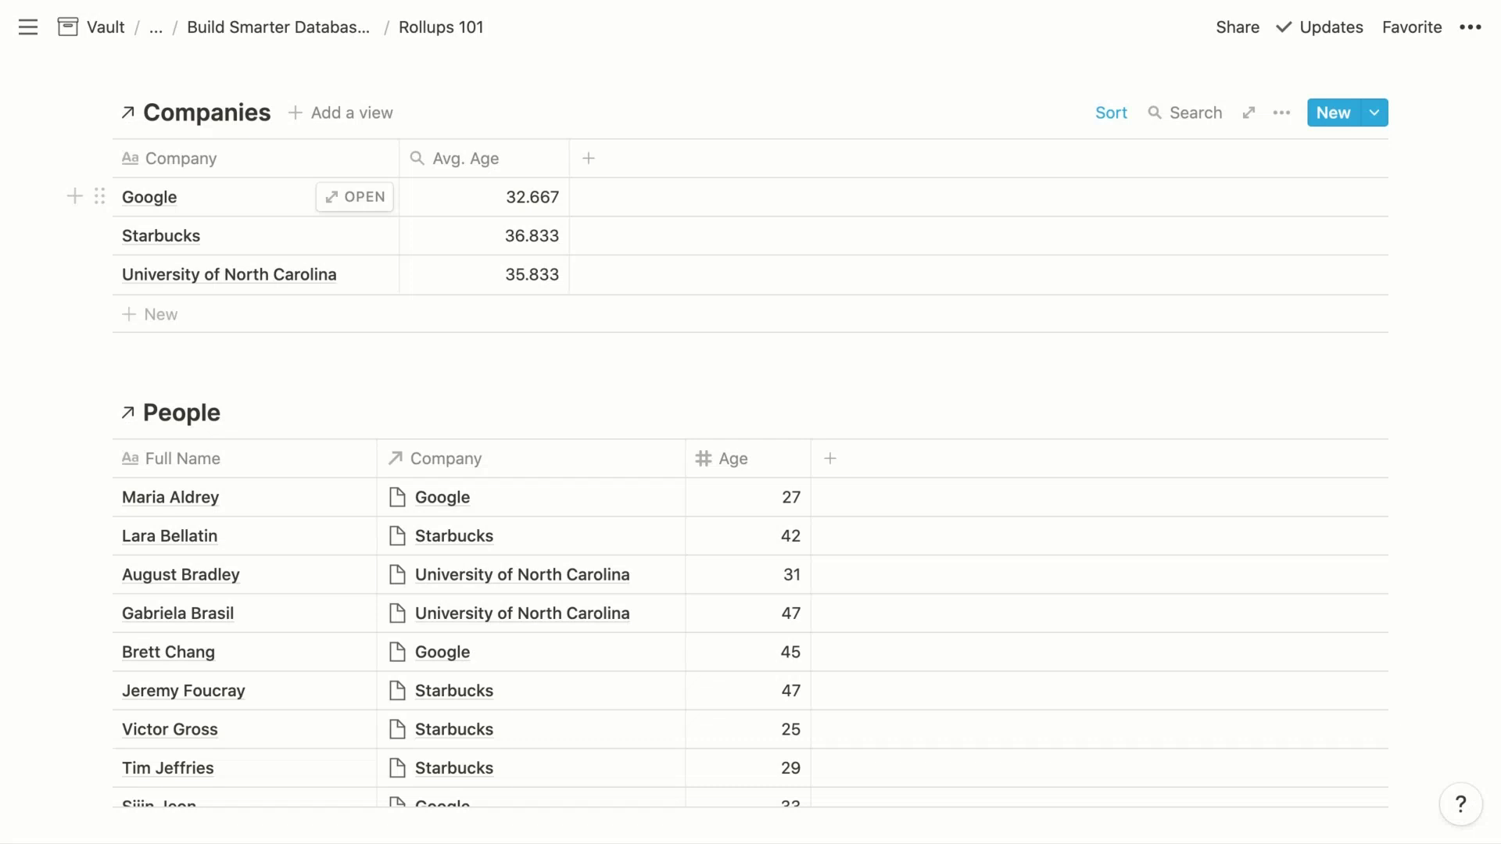
click(501, 197)
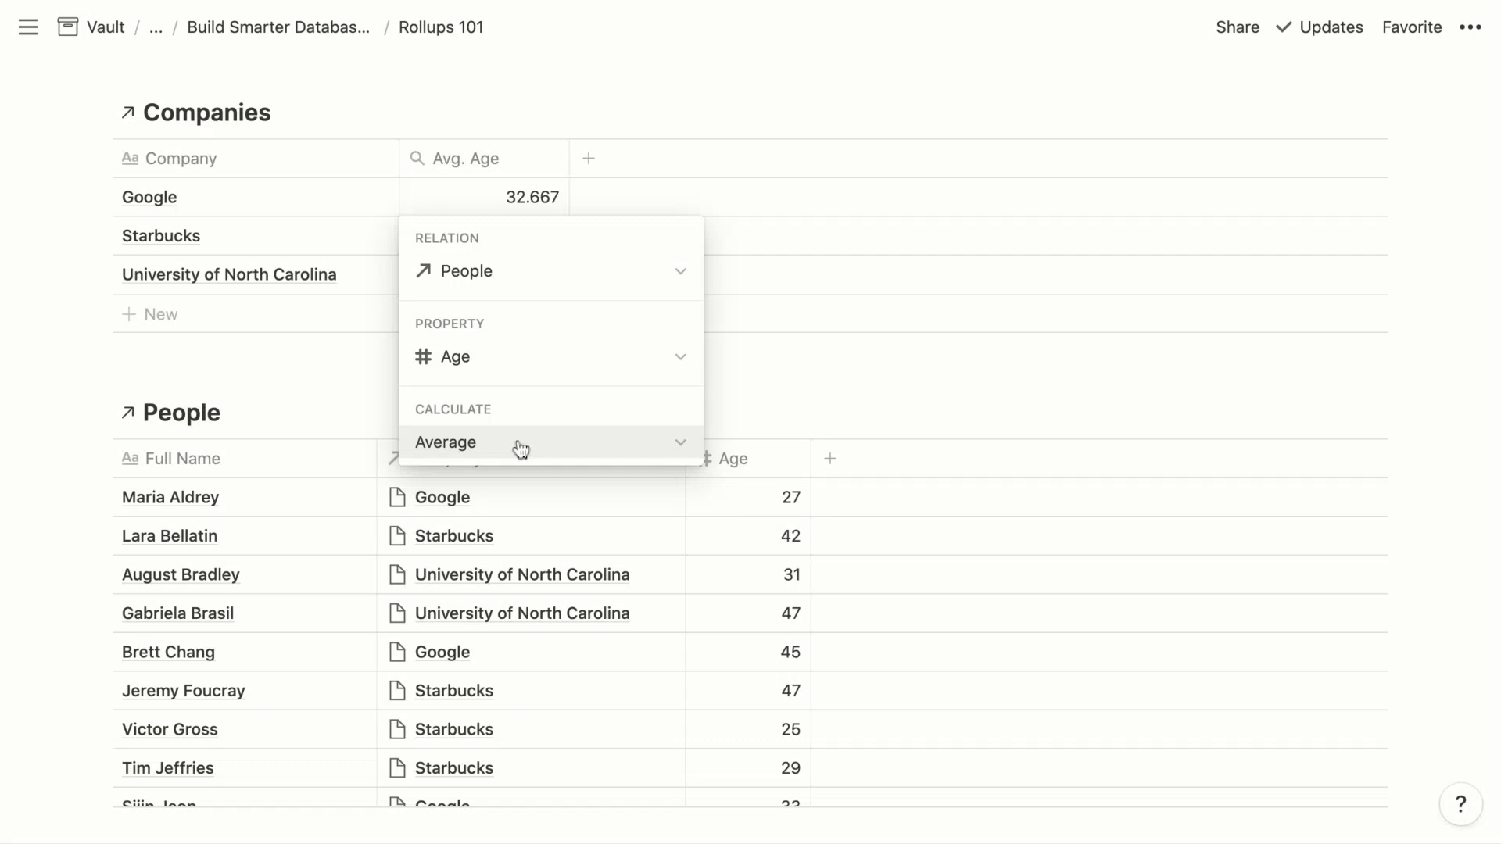
click(326, 373)
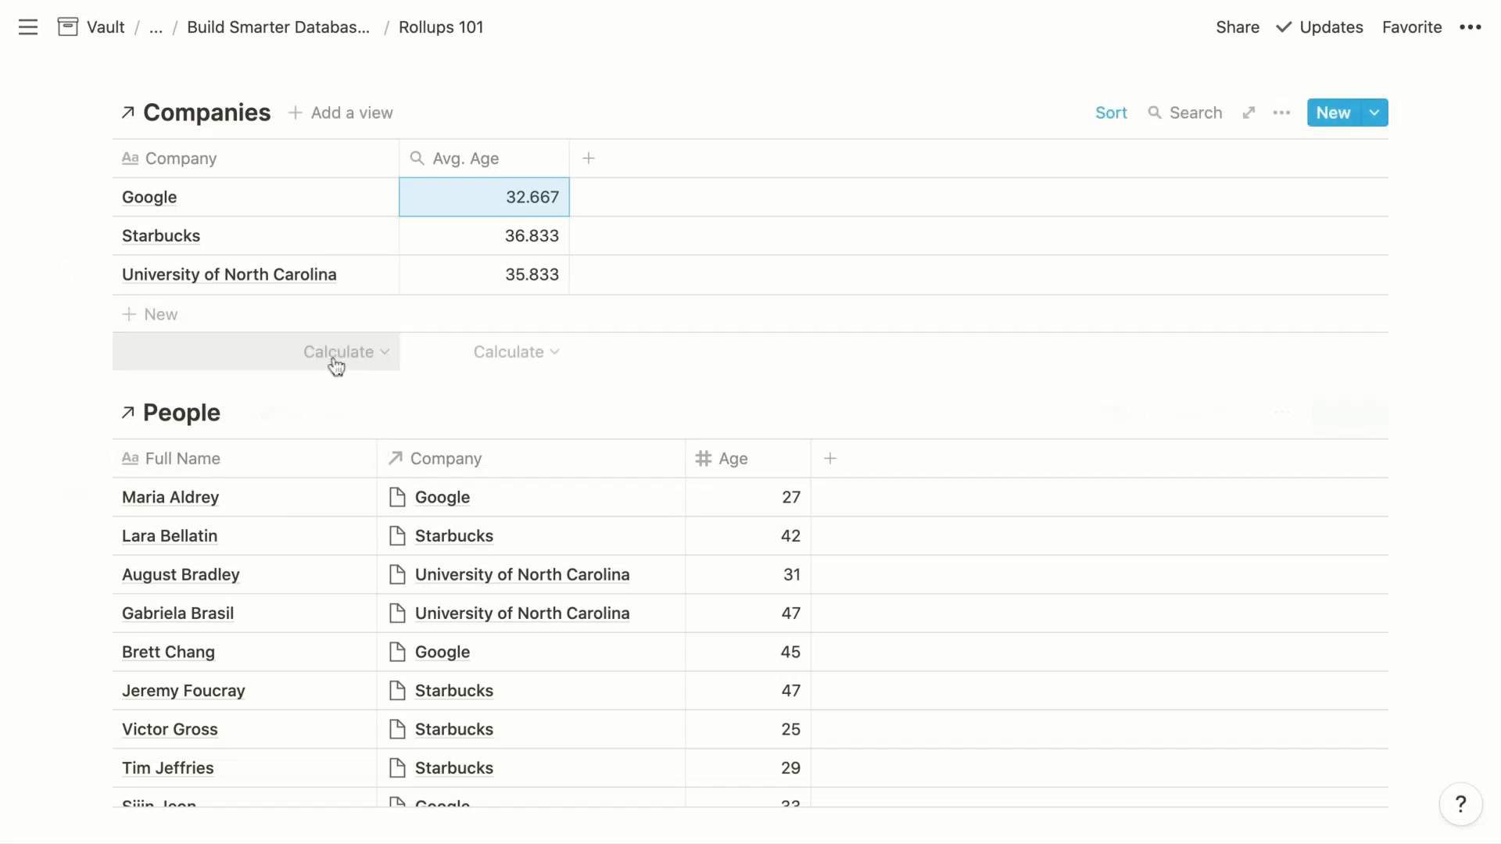
Step: Compare both tables in the "Identify unique languages" example and inspect the Languages rollup configuration for Google
scroll(334, 362, down, 3)
scroll(336, 367, down, 3)
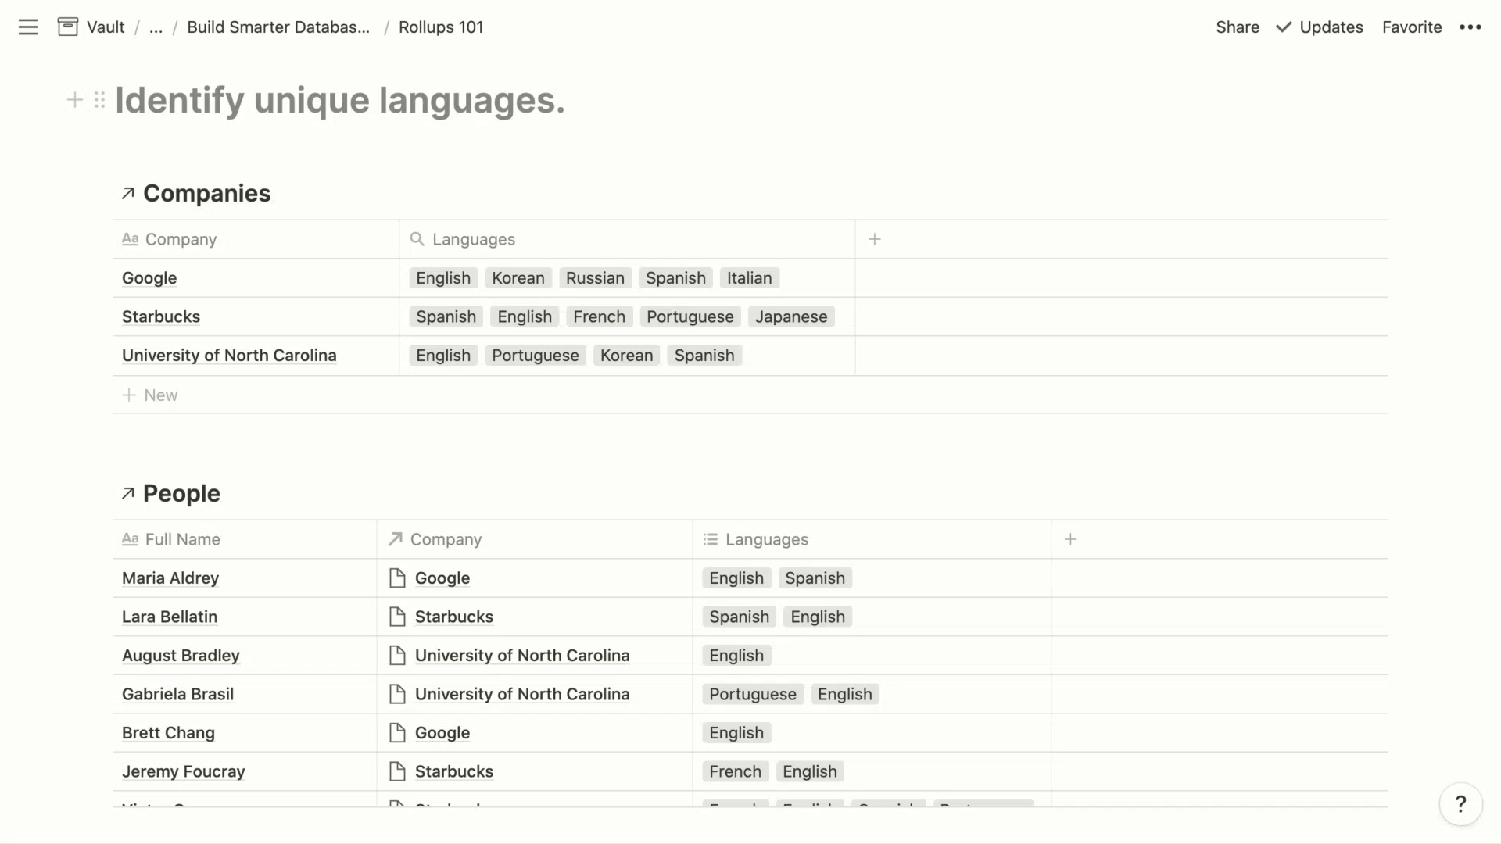
scroll(78, 452, down, 3)
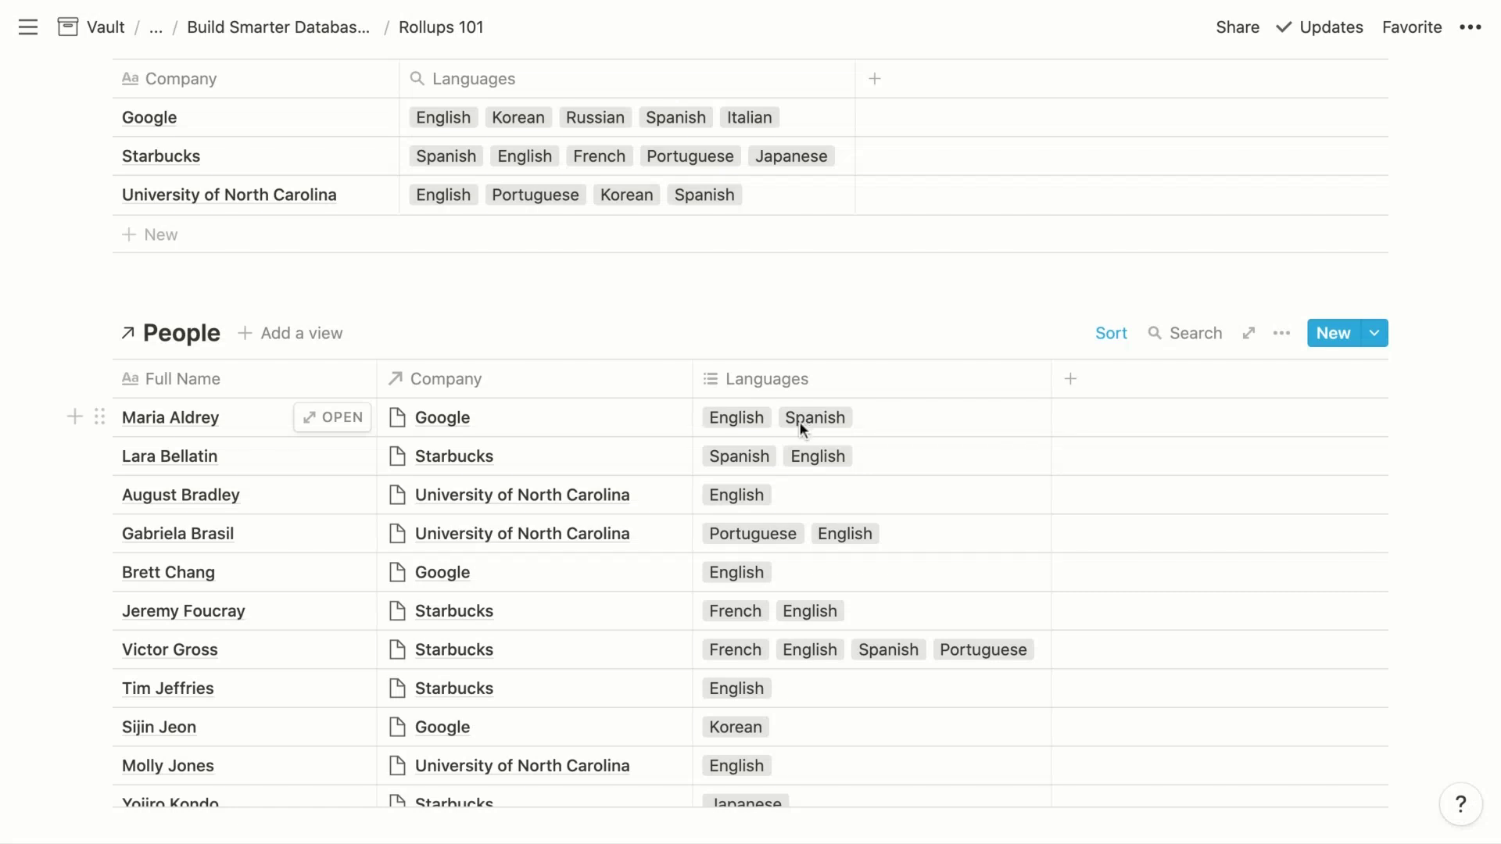
scroll(800, 420, up, 2)
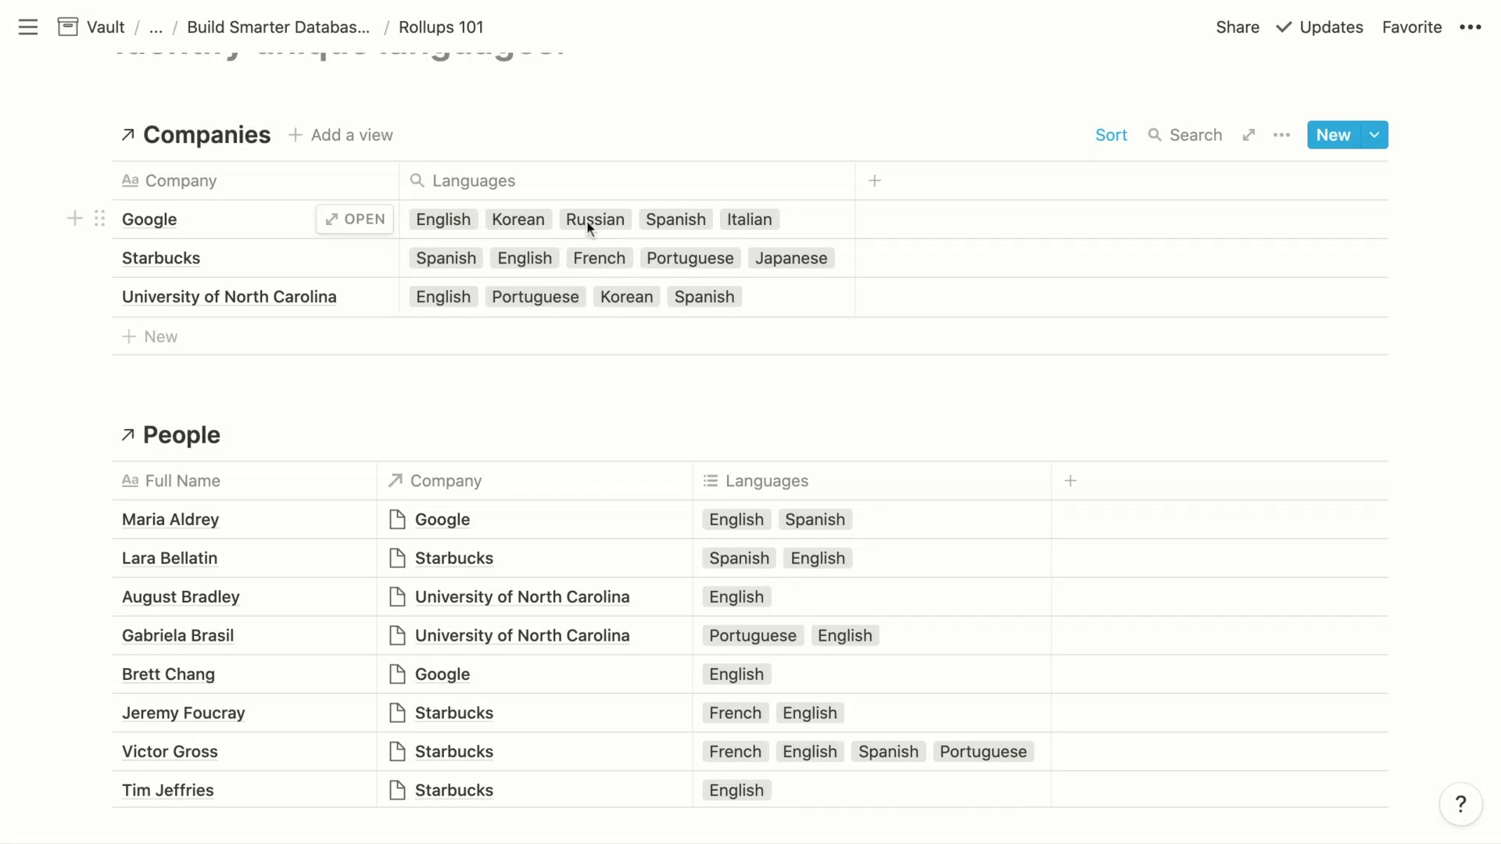
click(507, 218)
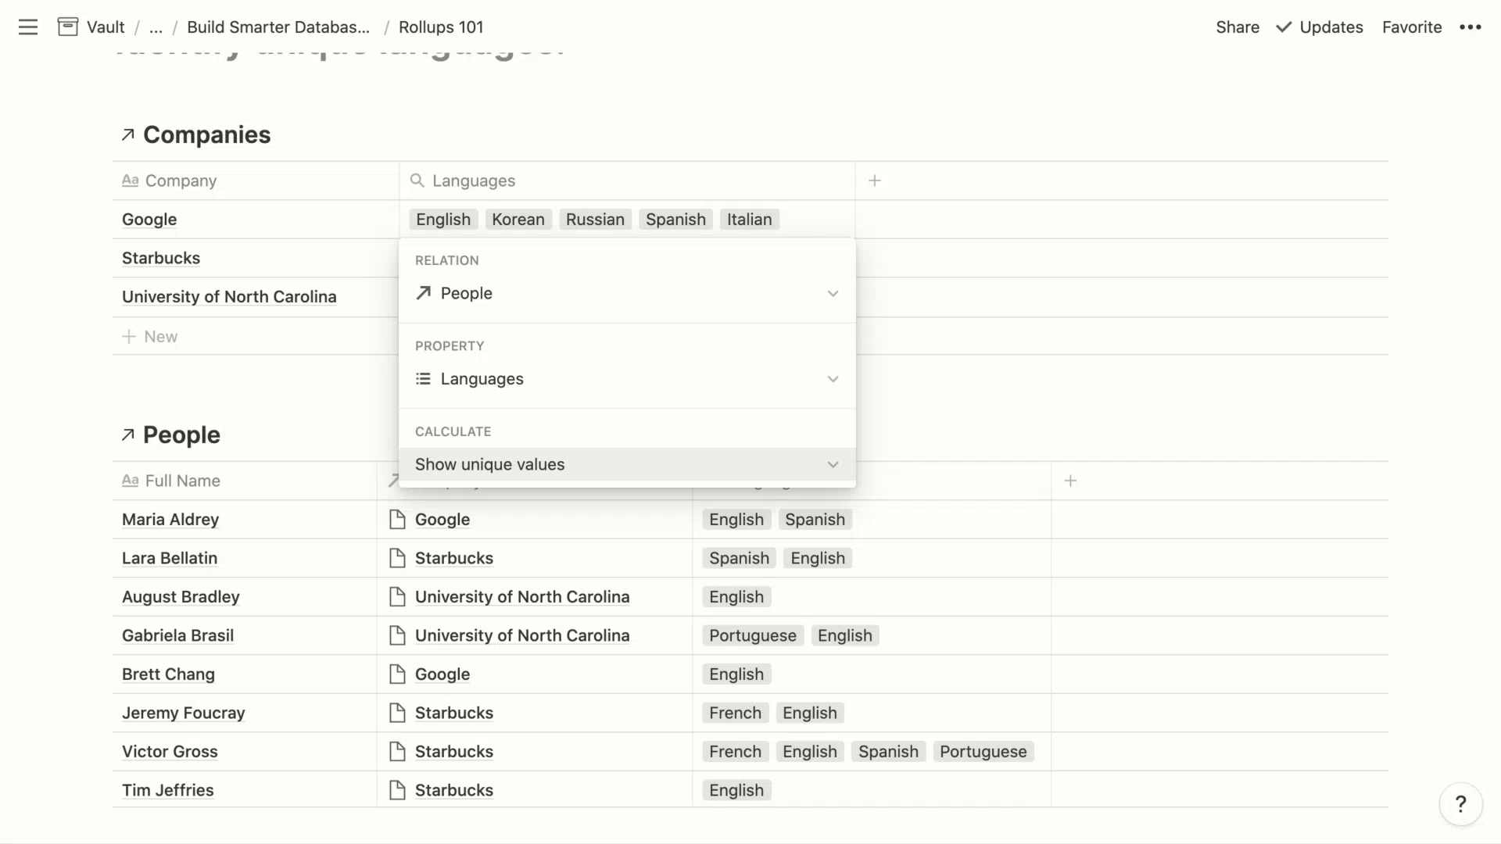
click(60, 260)
Step: Examine how the Expenses, Expense Categories and Months tables relate in the "Summarize expenses" example, including their Category, Month, Year and Total properties
scroll(60, 260, down, 3)
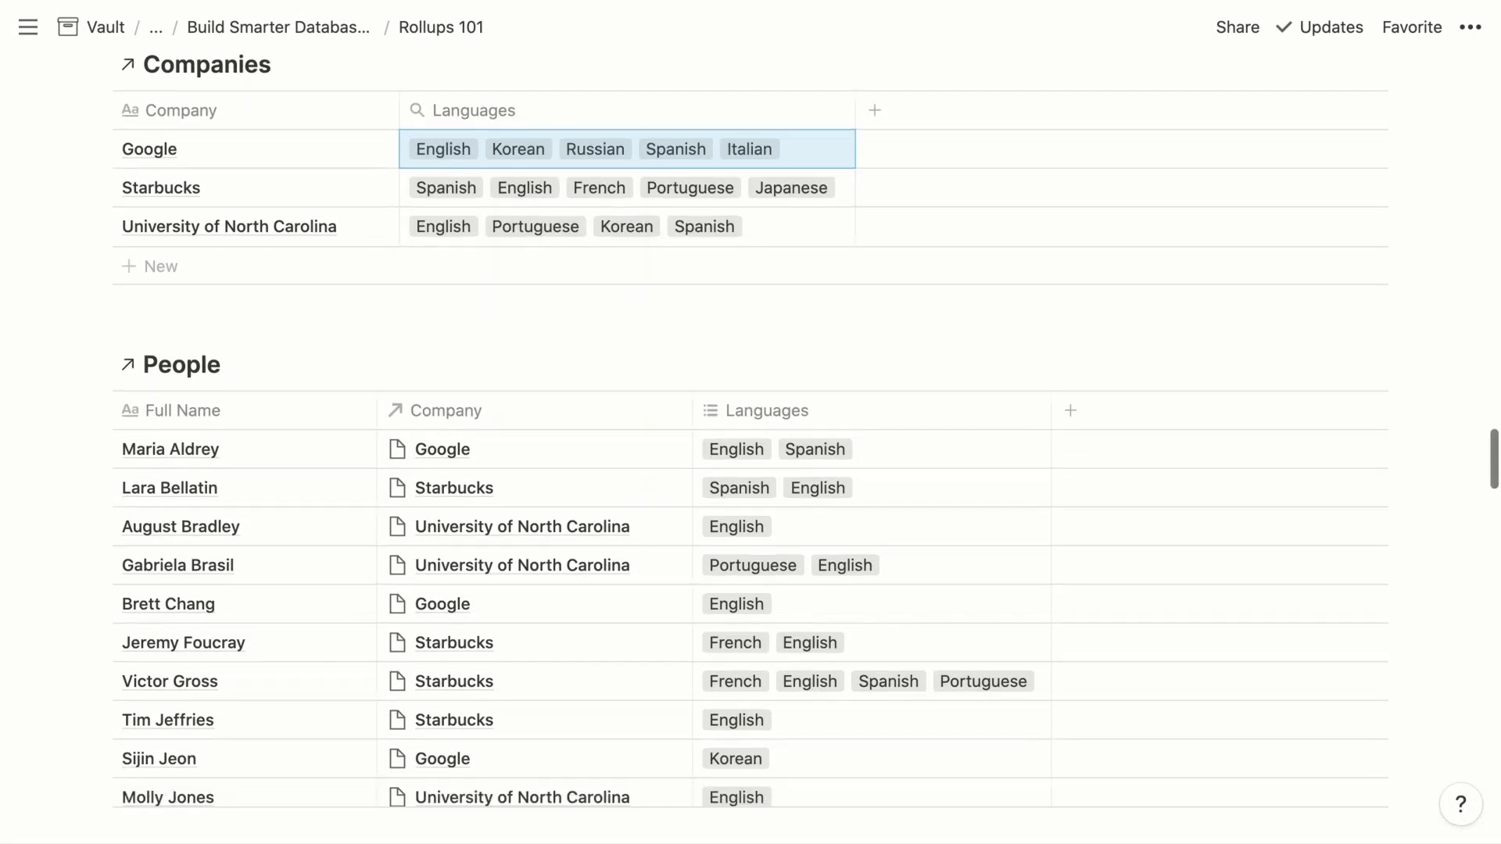
scroll(750, 470, down, 5)
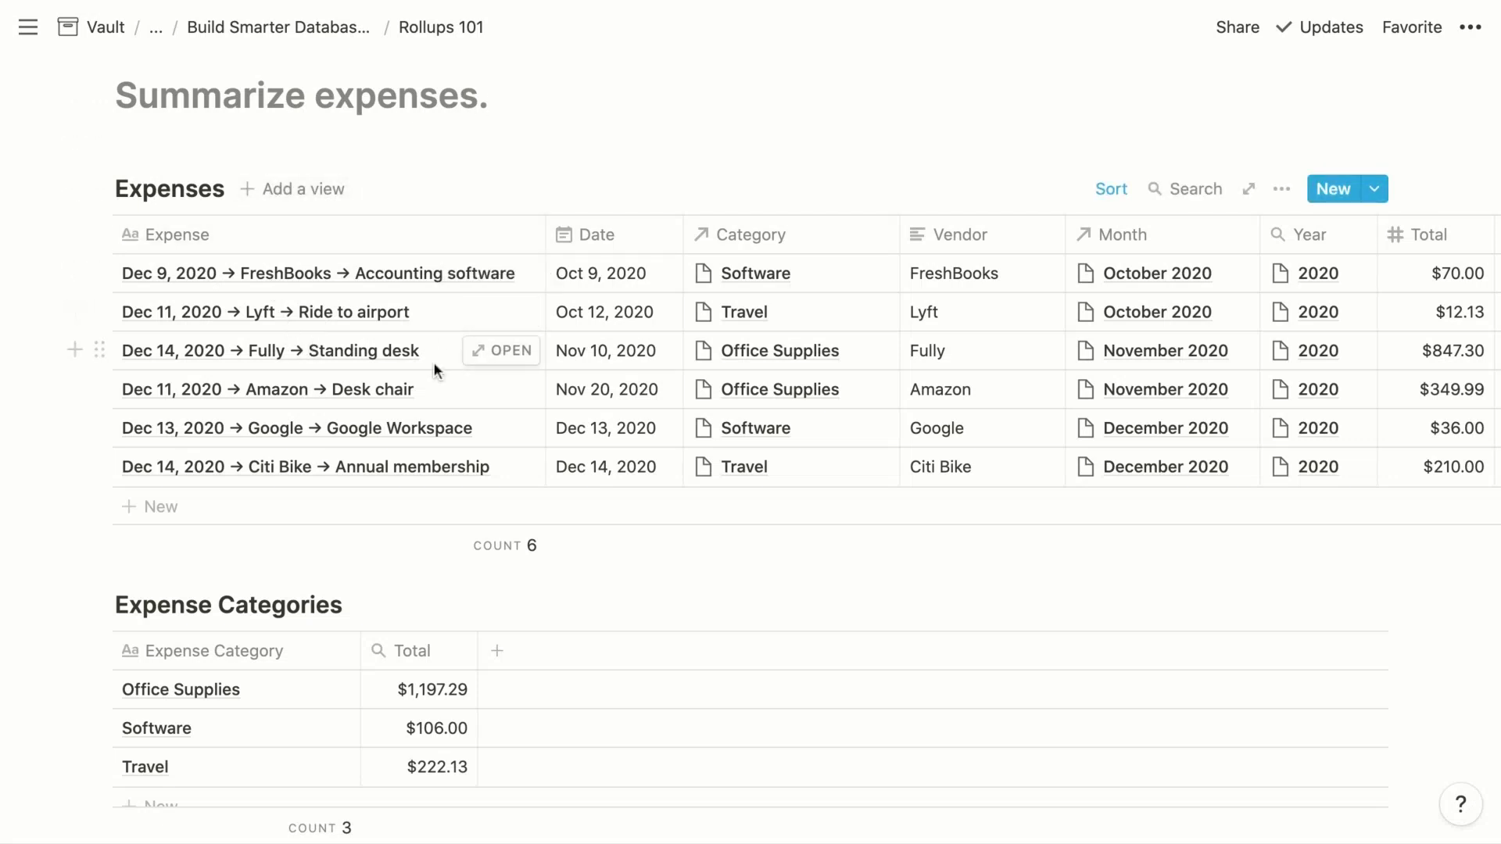
scroll(434, 363, down, 3)
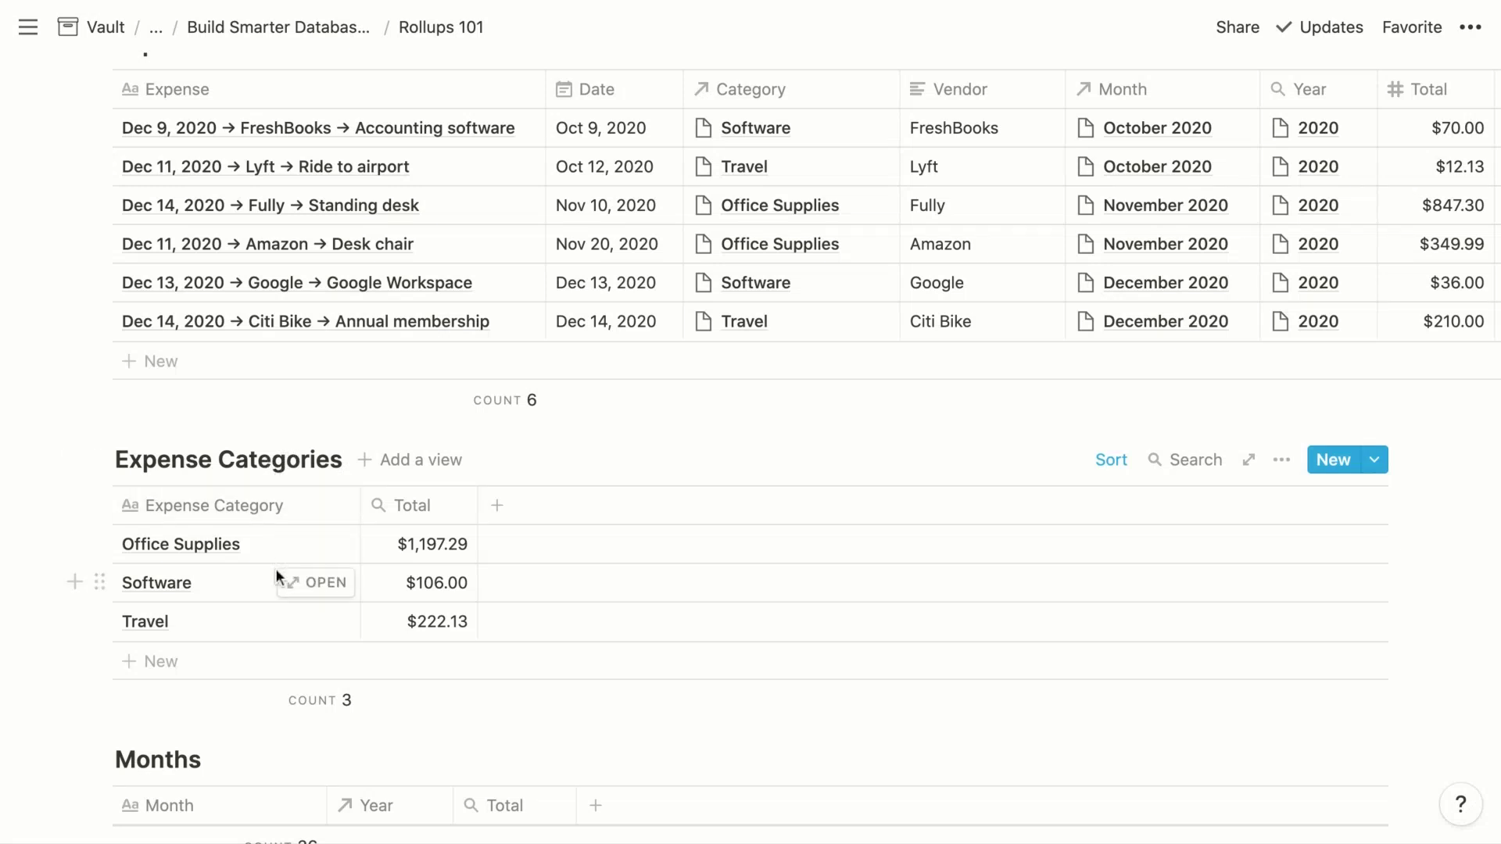
scroll(275, 569, down, 5)
scroll(276, 570, down, 1)
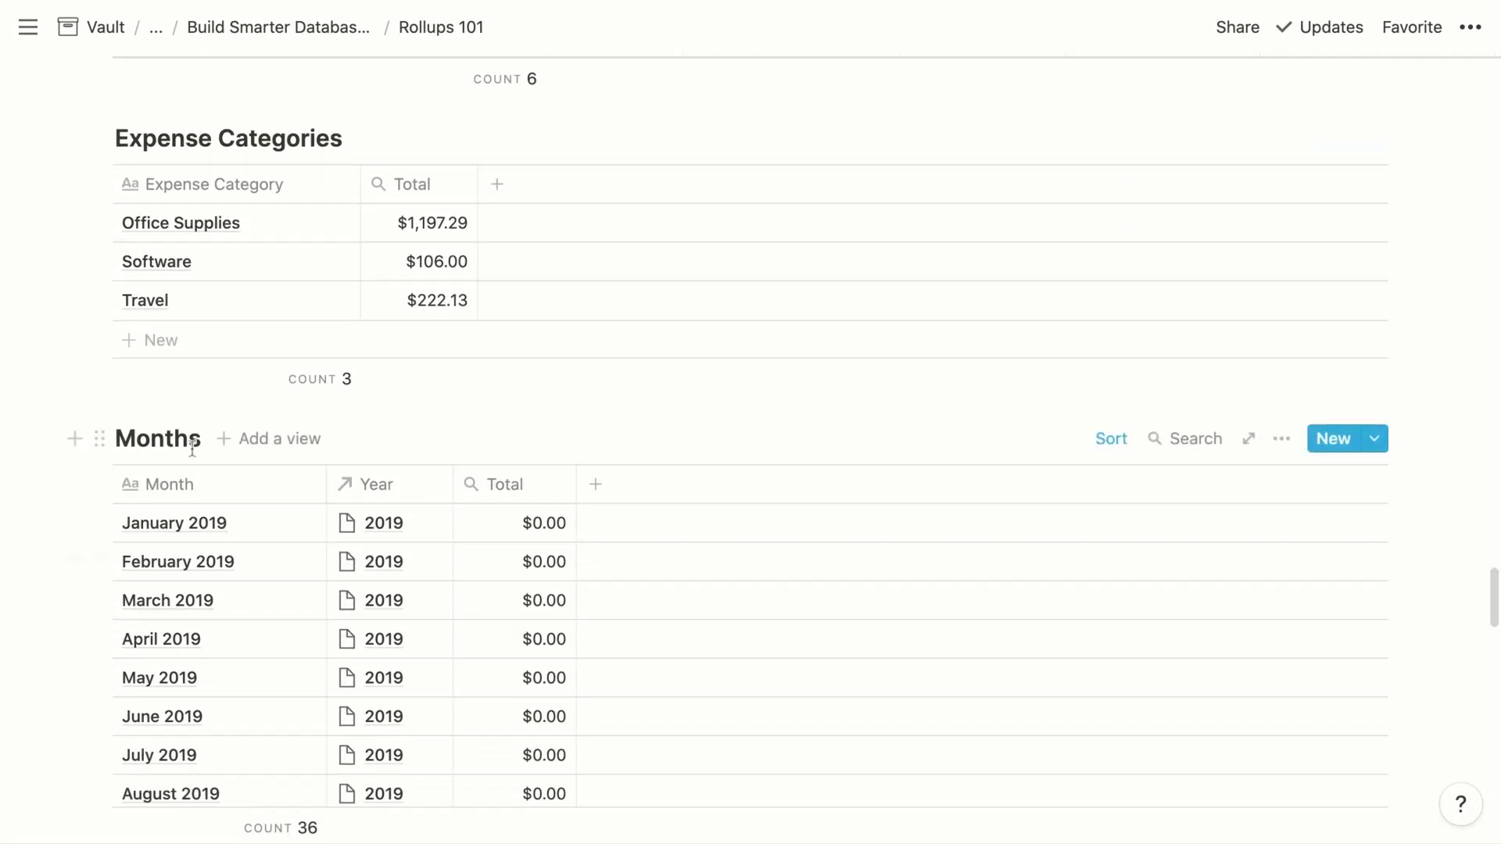
scroll(207, 562, up, 5)
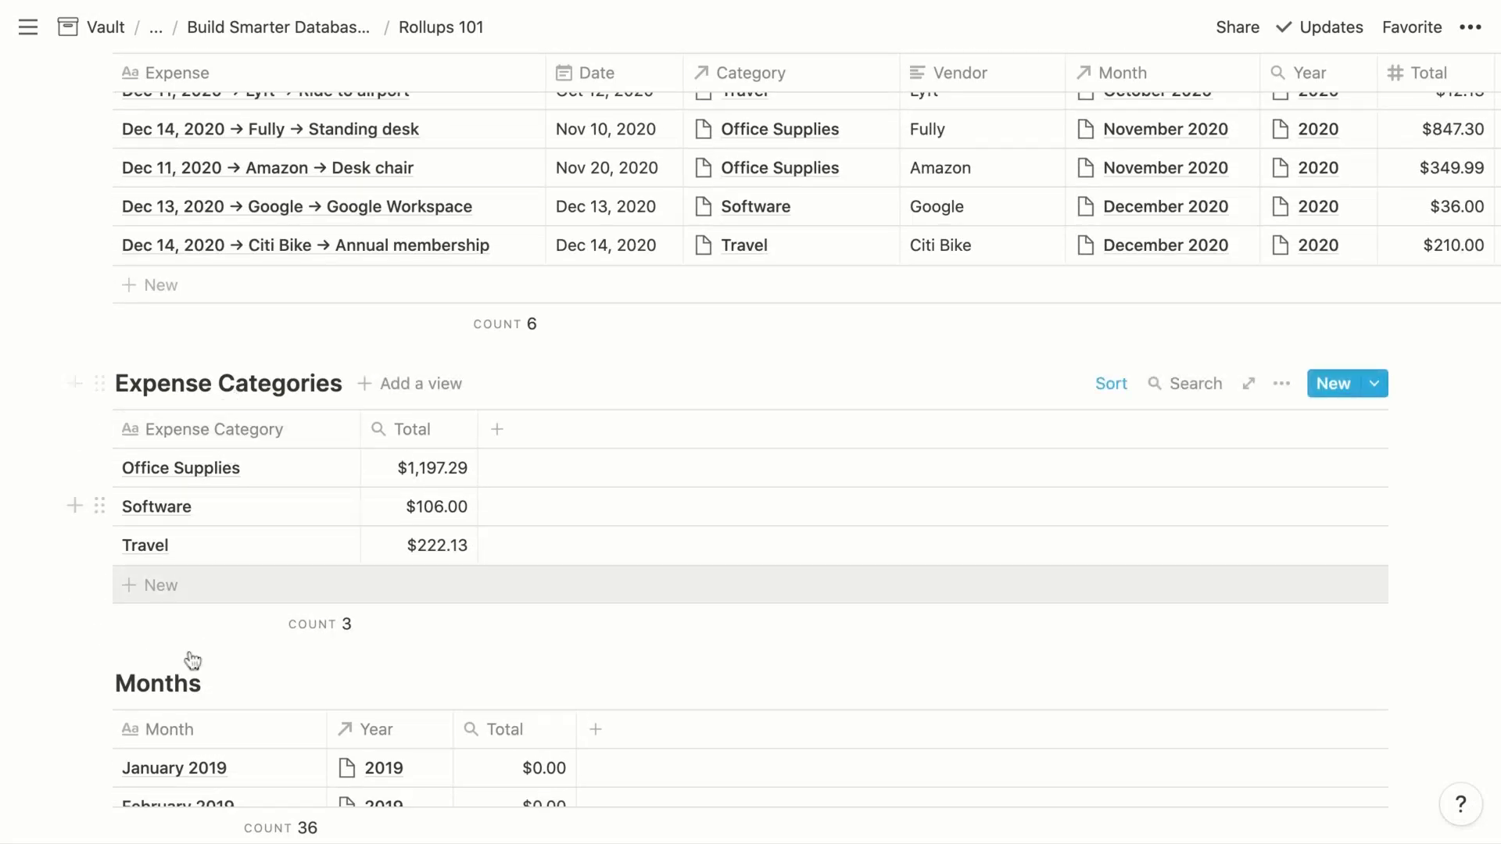
scroll(219, 426, up, 3)
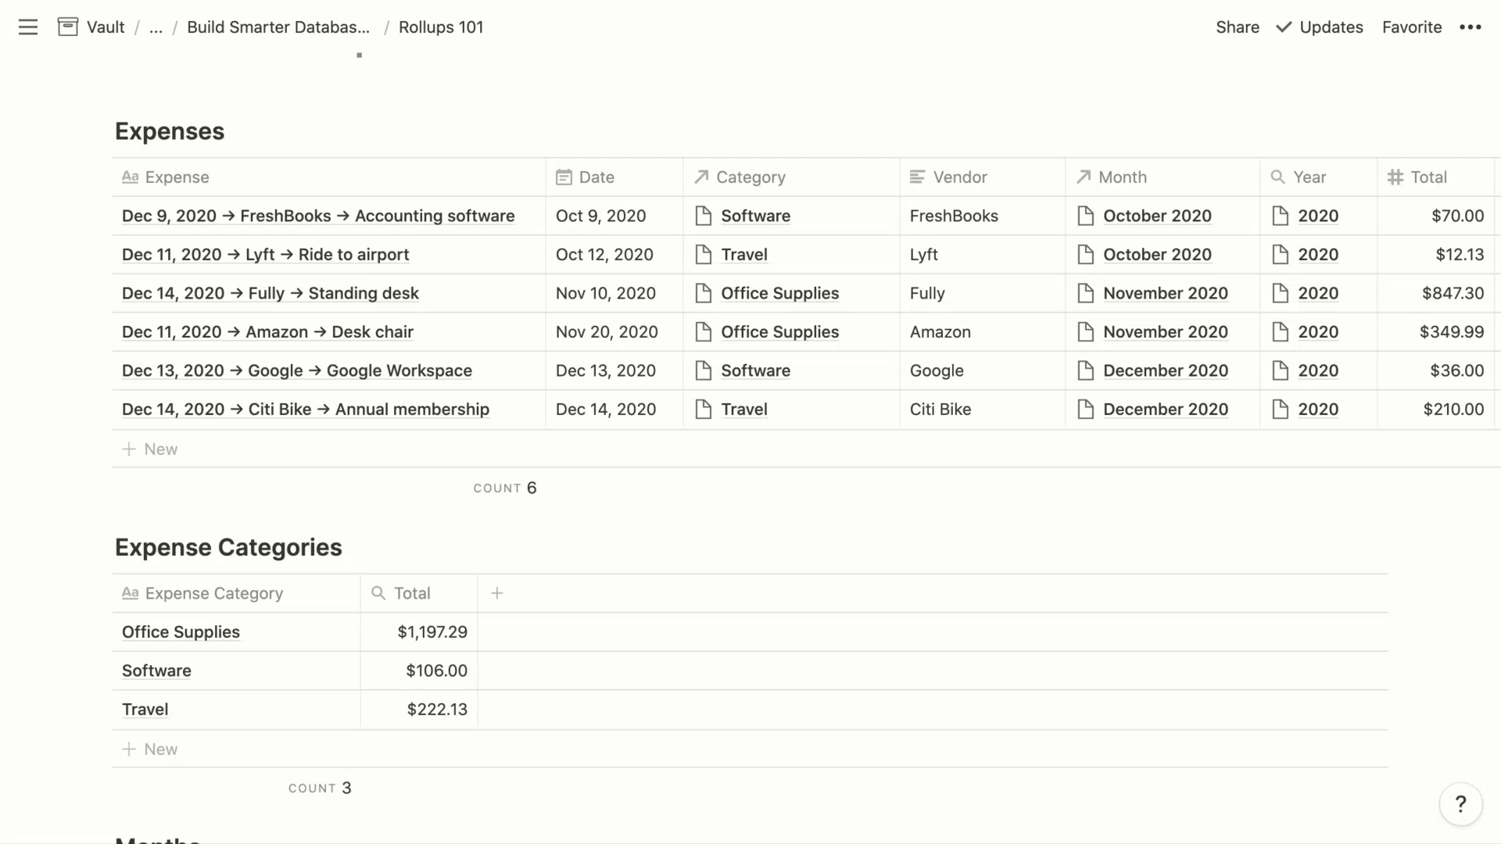
scroll(807, 471, down, 4)
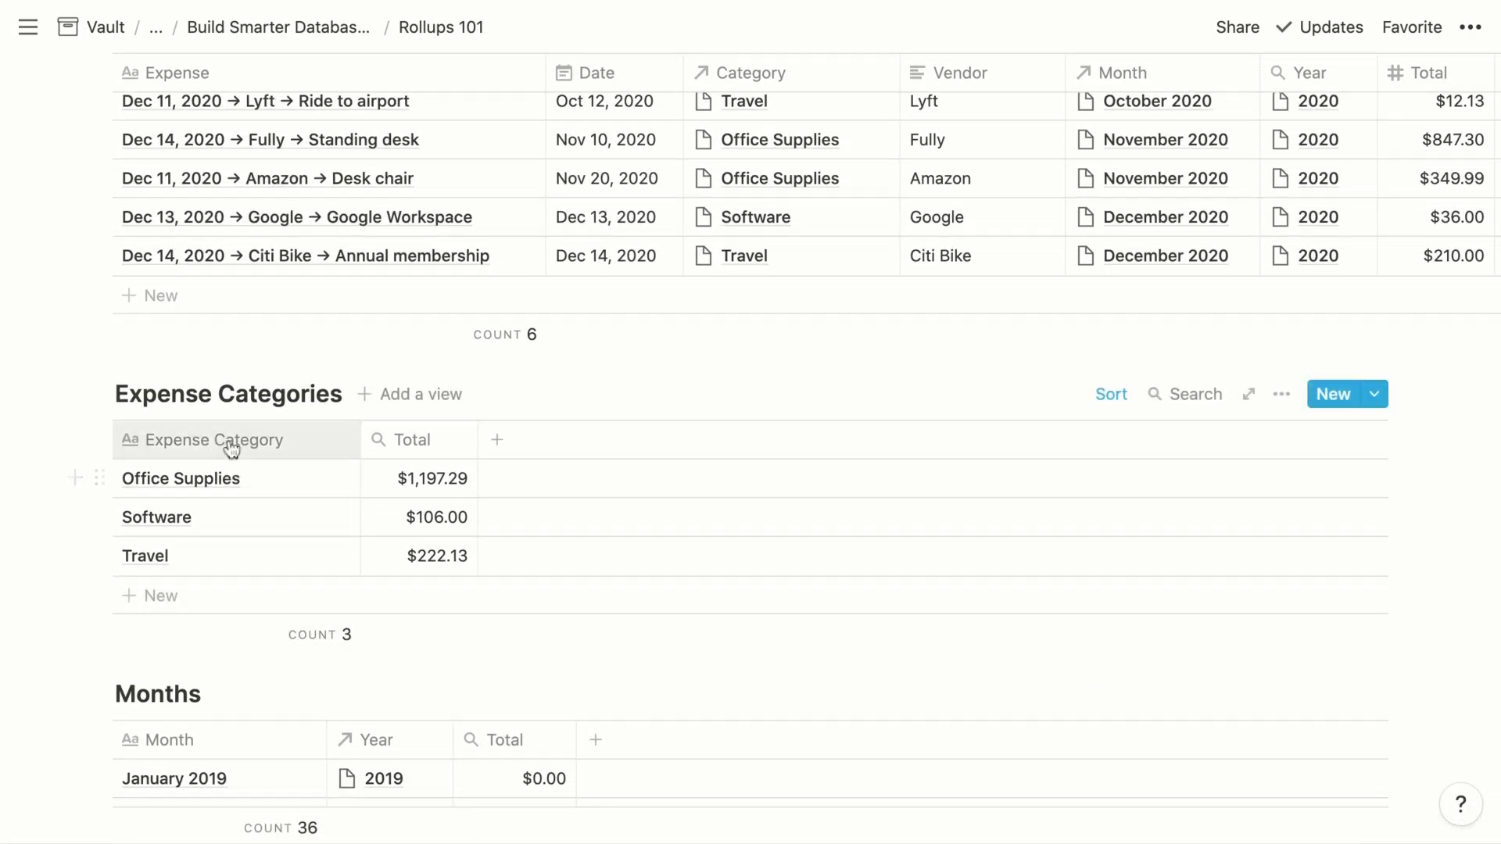
scroll(228, 442, up, 4)
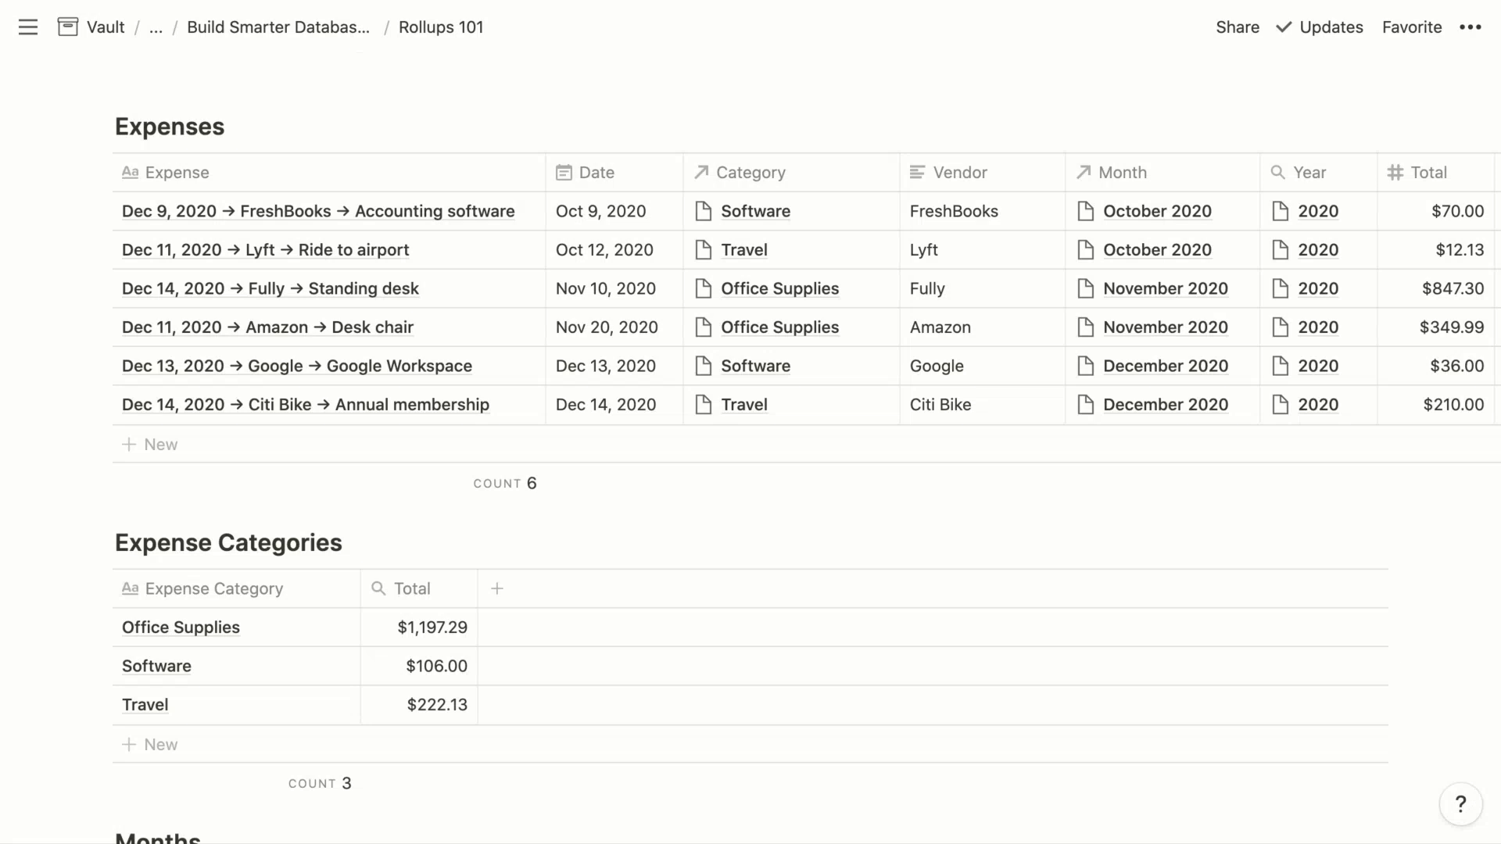
scroll(204, 323, up, 1)
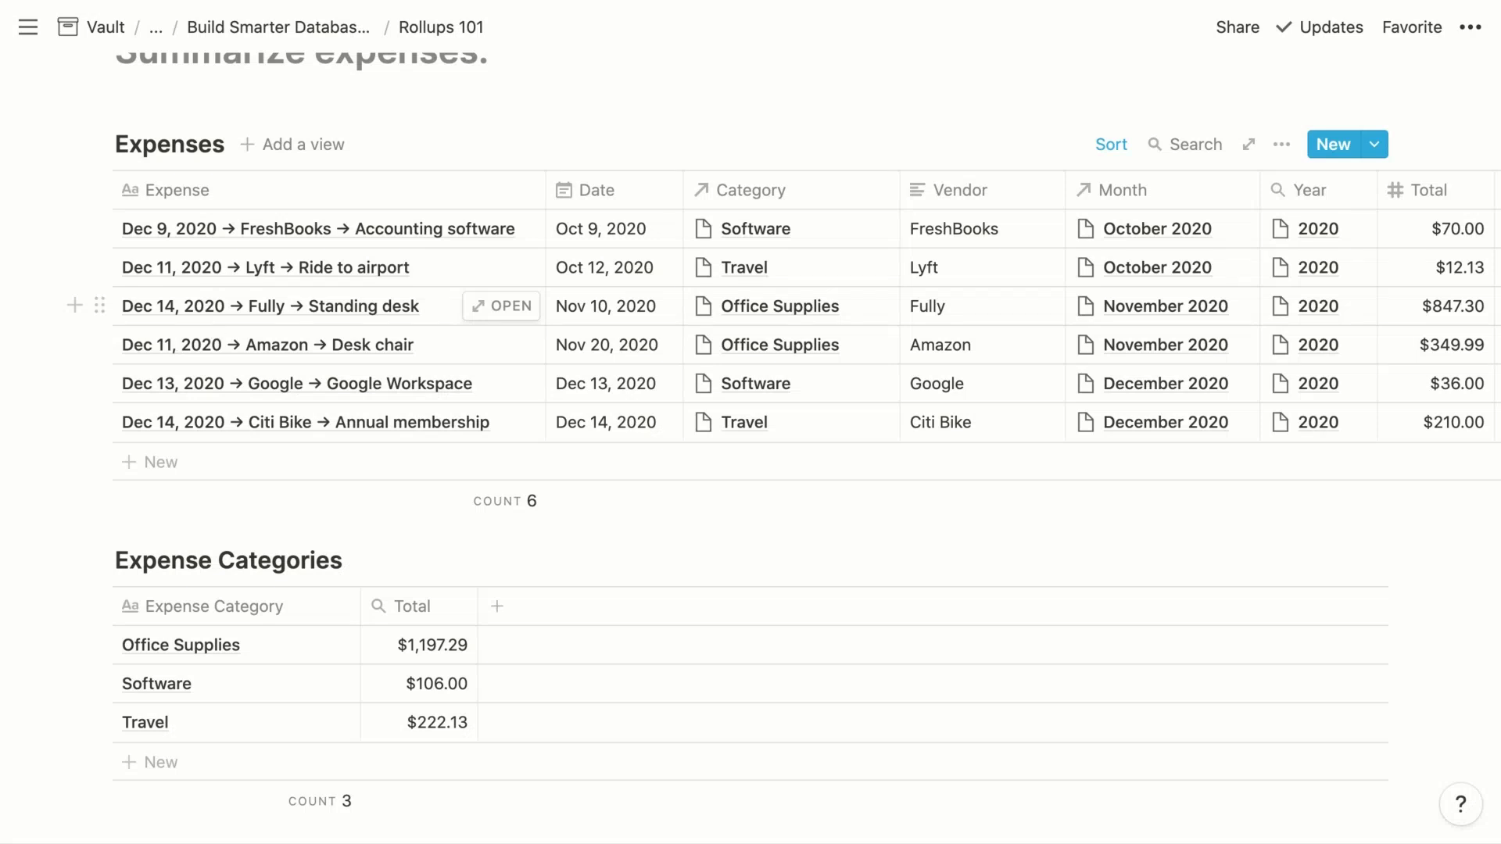
scroll(672, 312, down, 2)
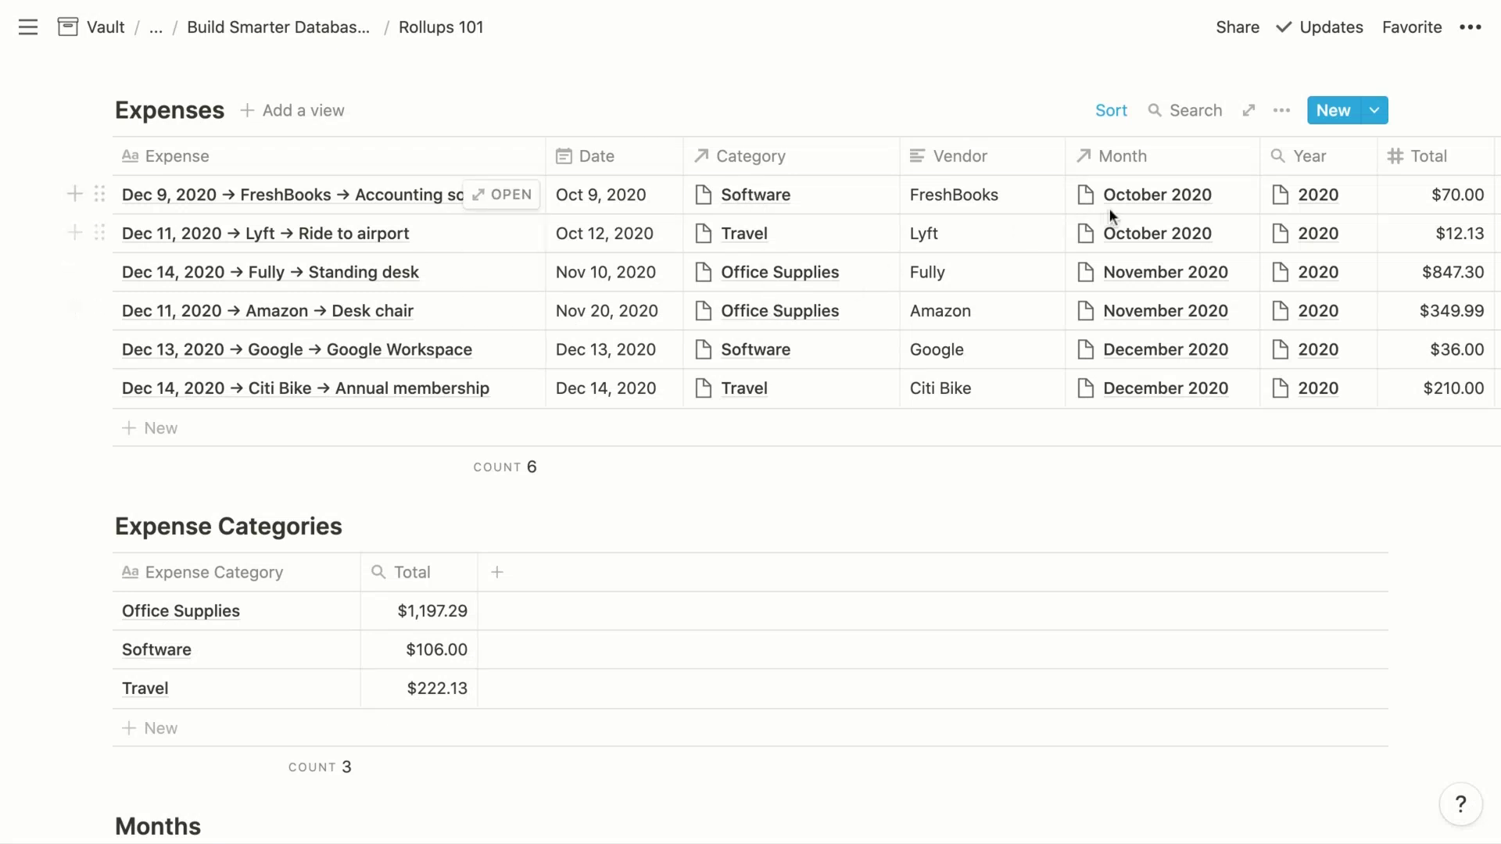
scroll(832, 399, down, 4)
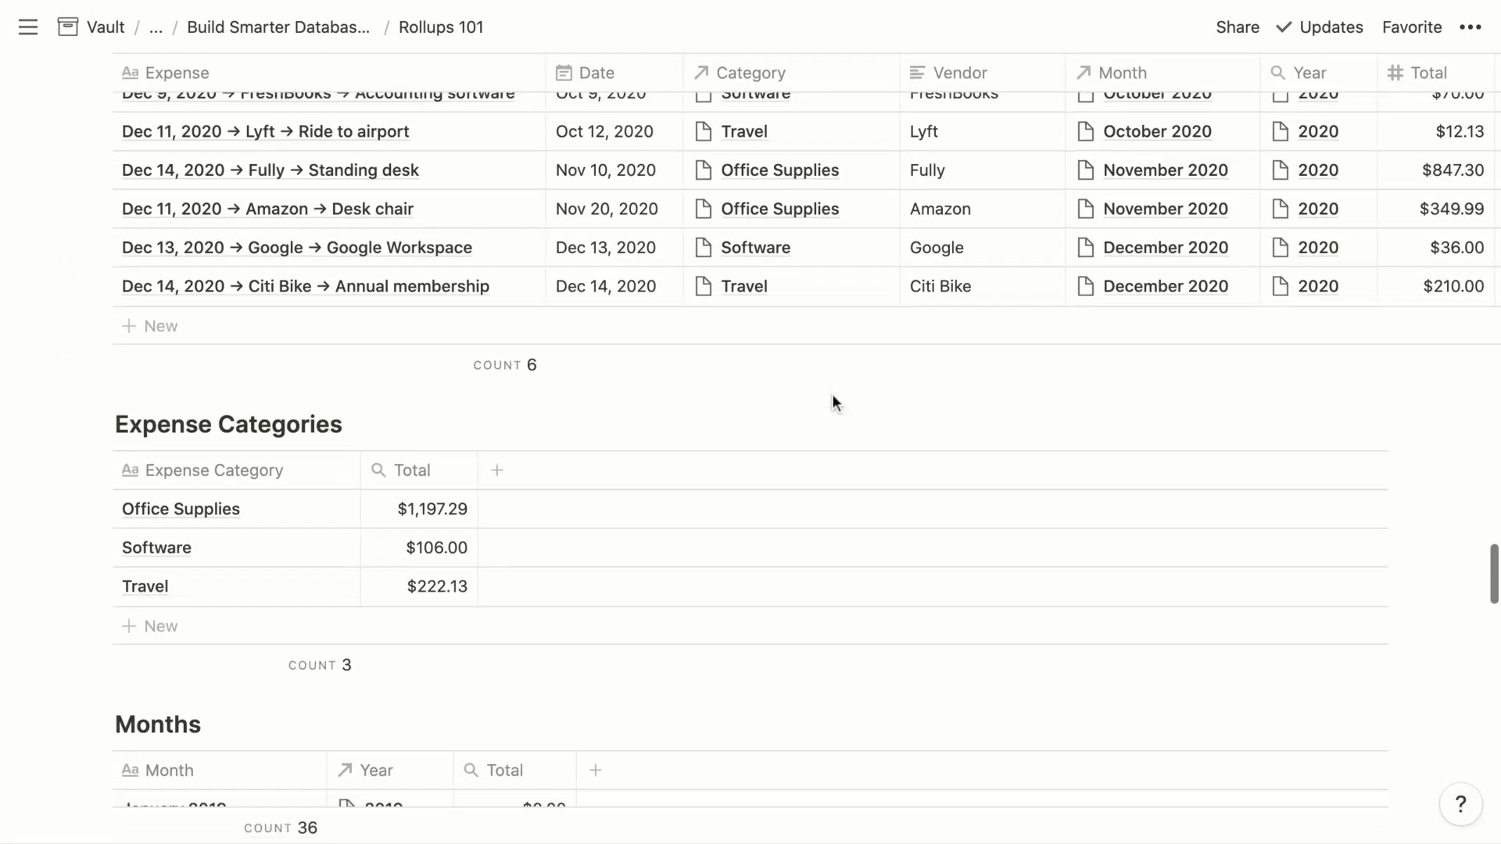
scroll(833, 394, down, 2)
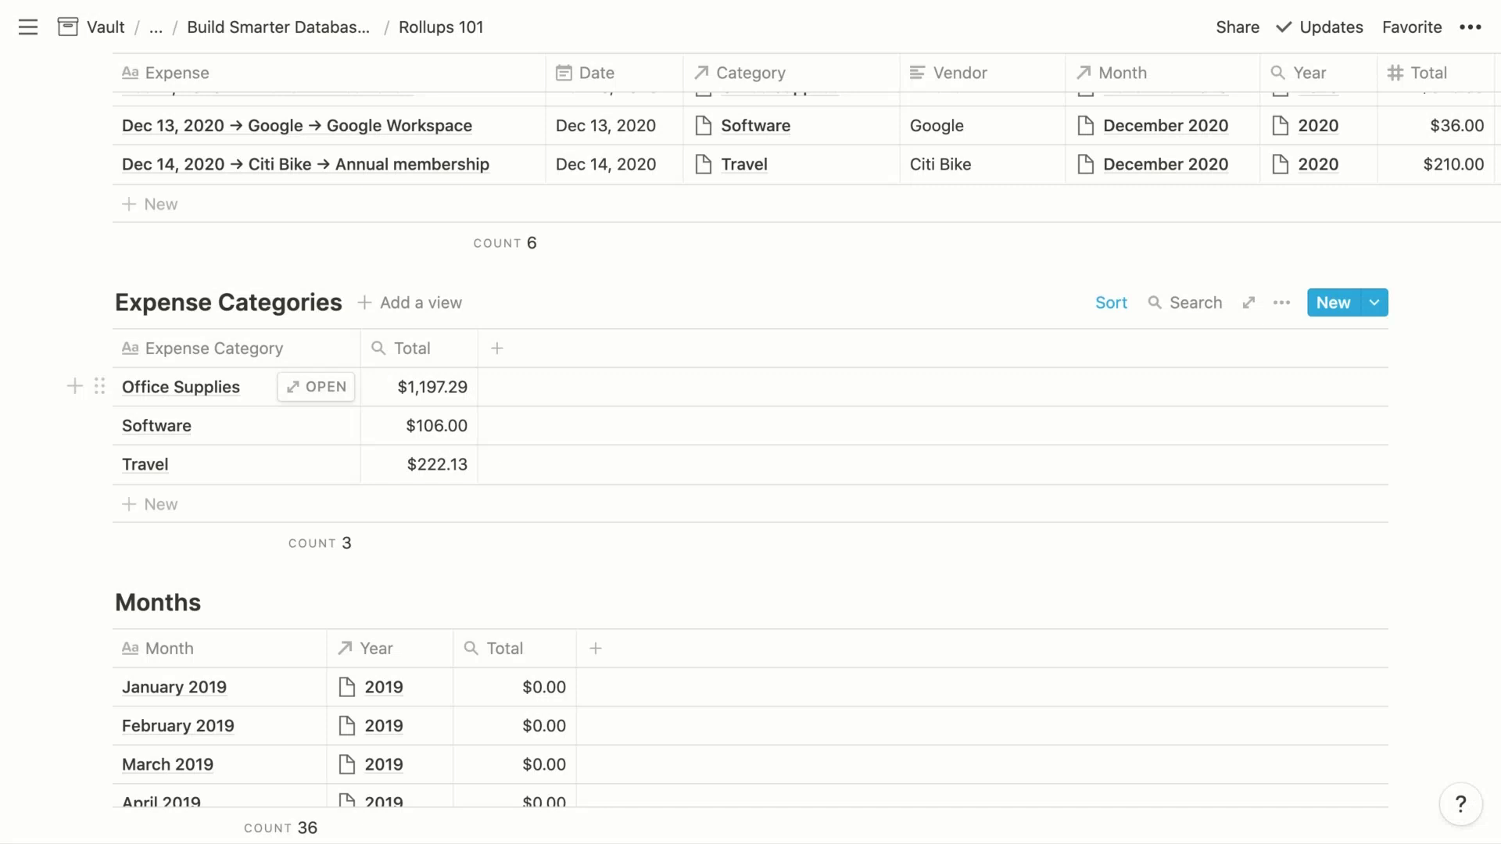
Step: Inspect the relation, property and calculation of the Total rollup for Office Supplies in Expense Categories, and view the Months table
click(422, 387)
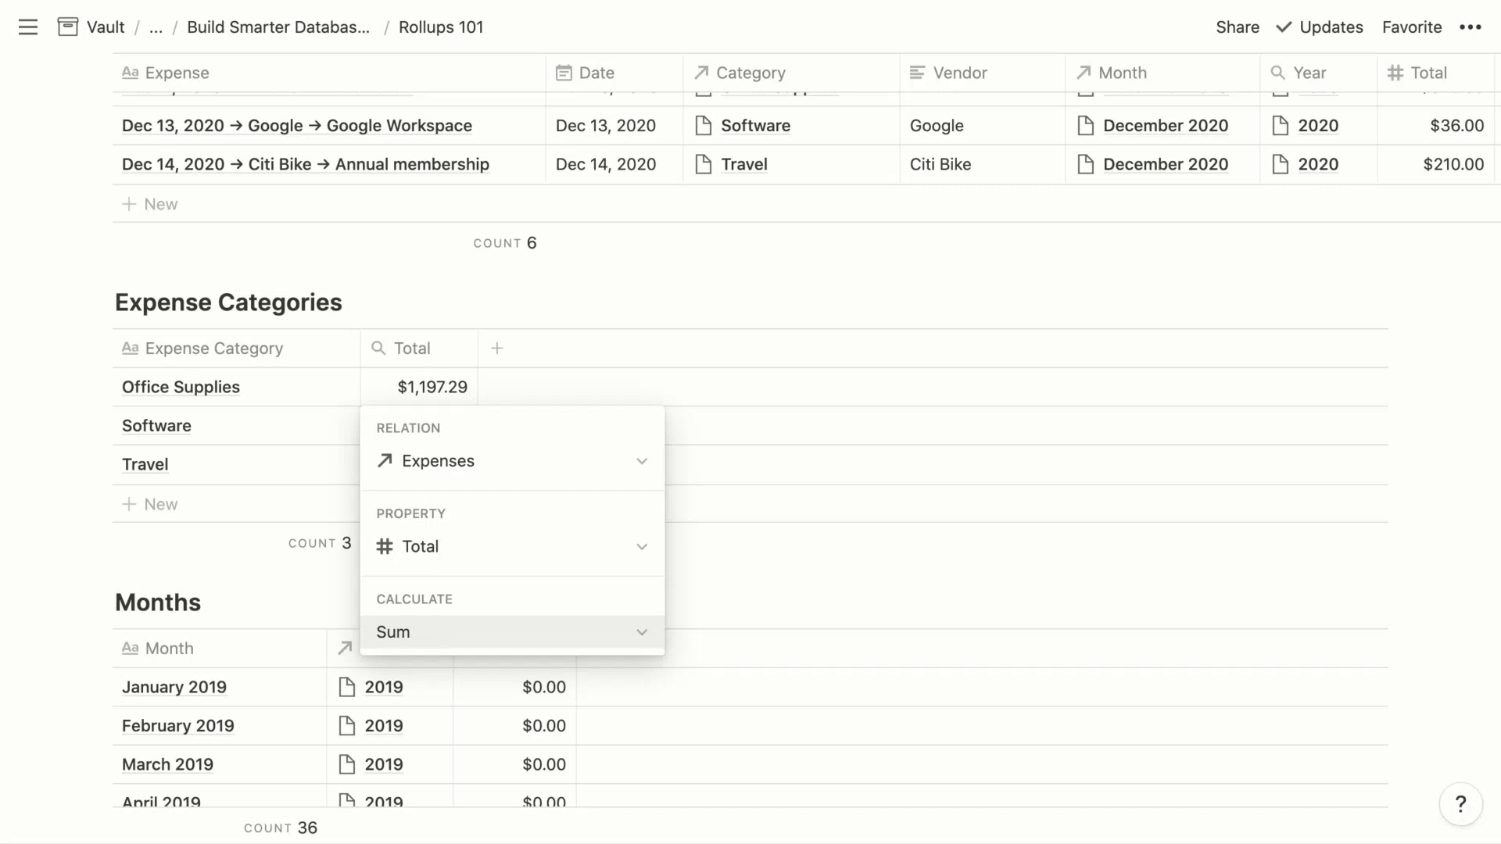
key(Escape)
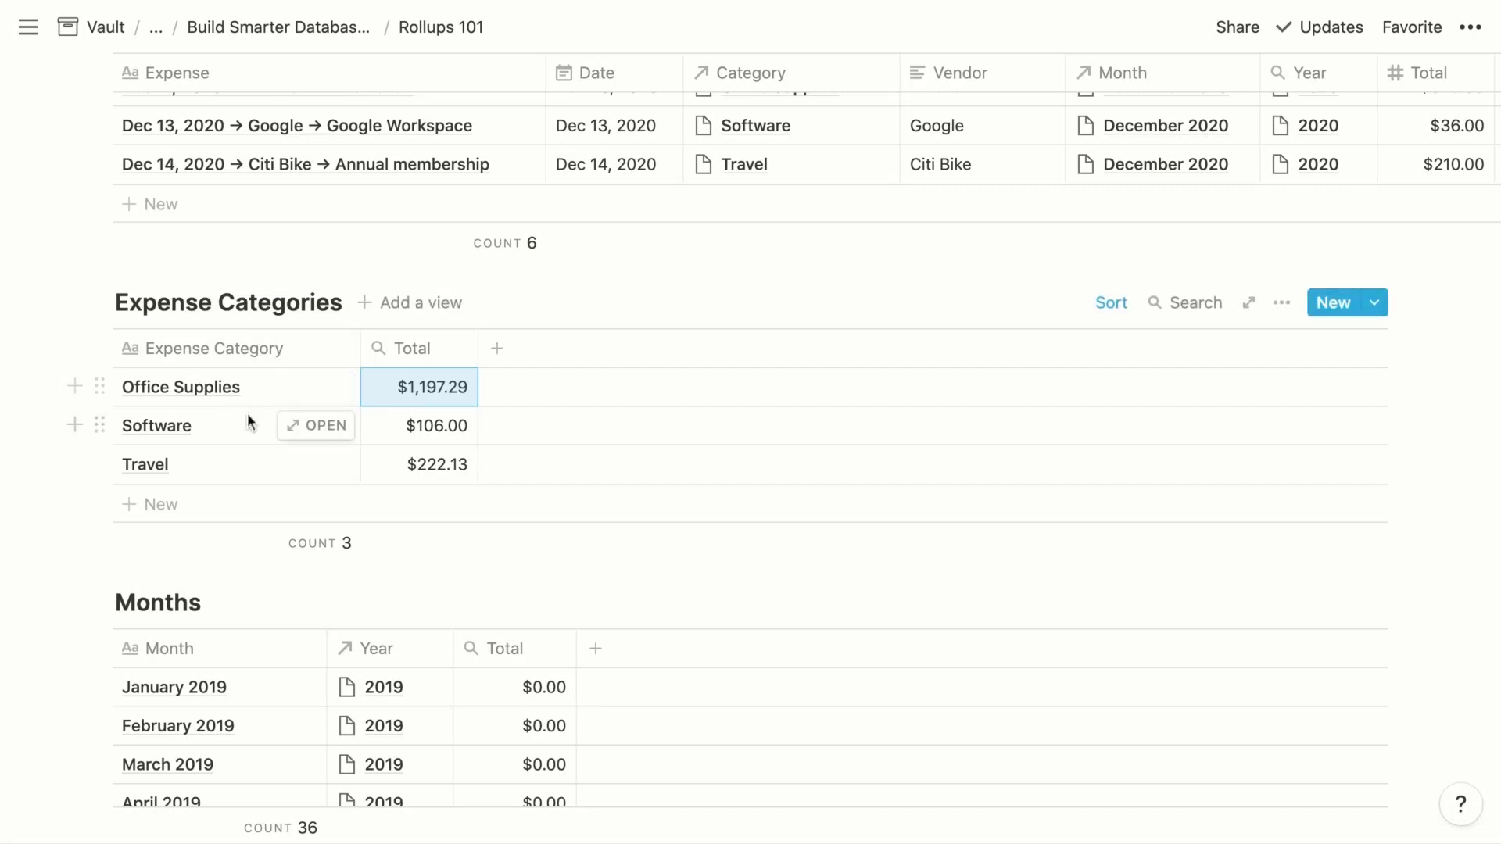
scroll(252, 455, down, 3)
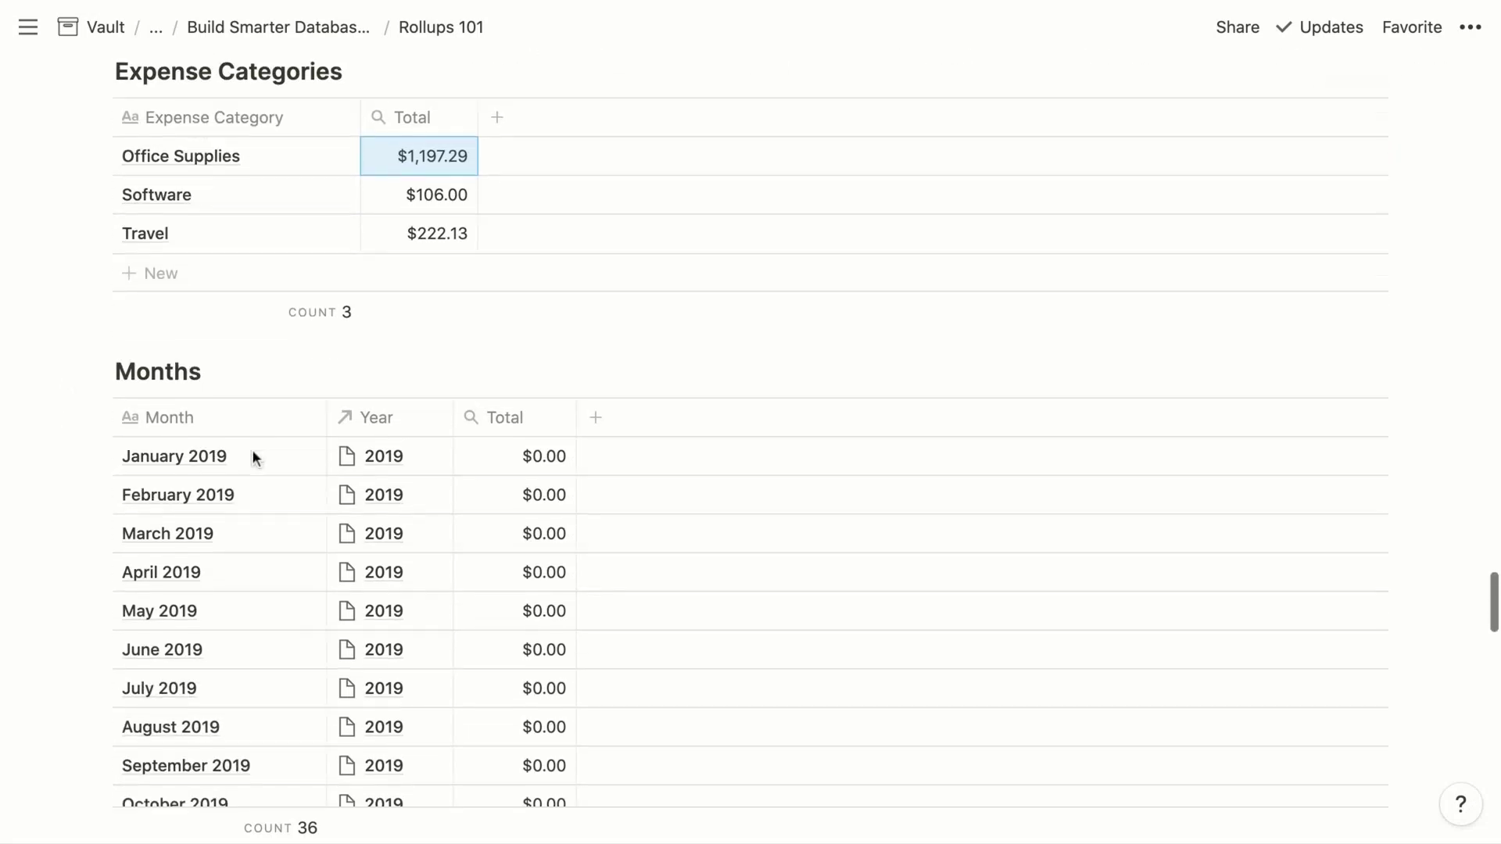
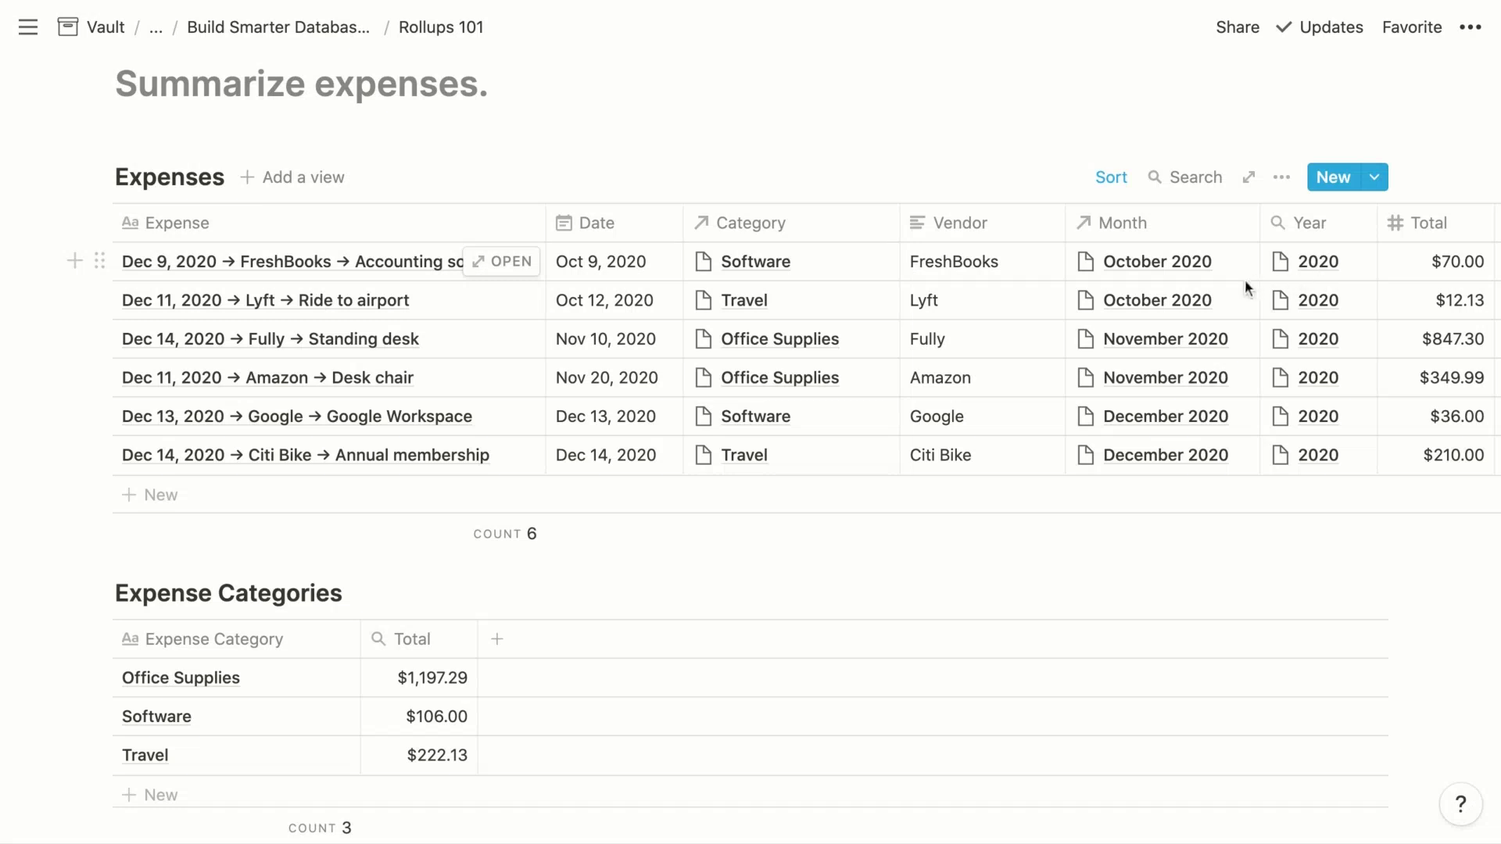
Step: Review the Year relation and Total rollup columns in the Months table of the expenses example
scroll(1220, 436, down, 5)
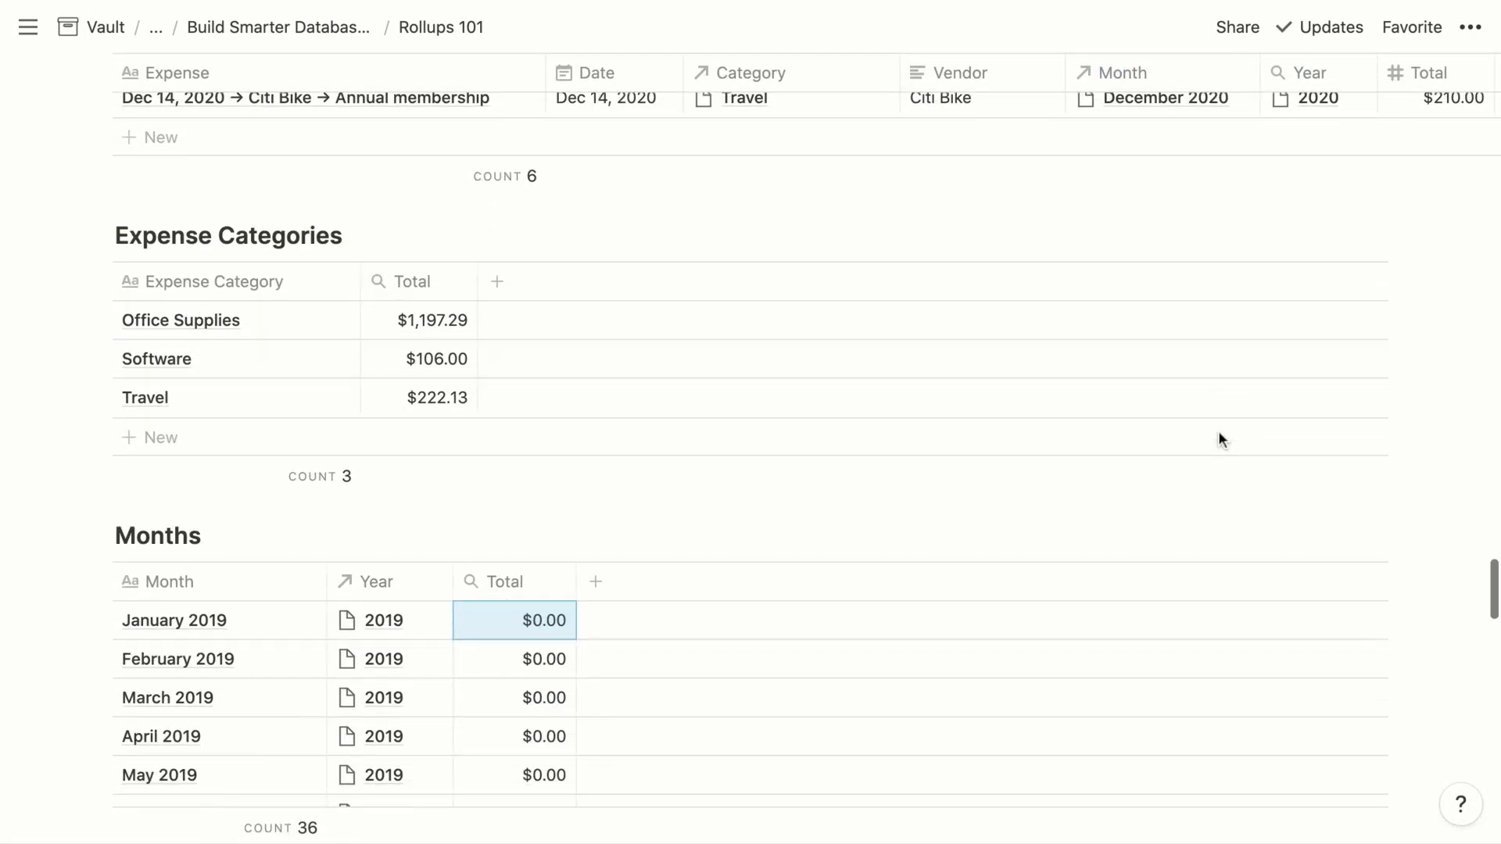
scroll(1219, 436, down, 3)
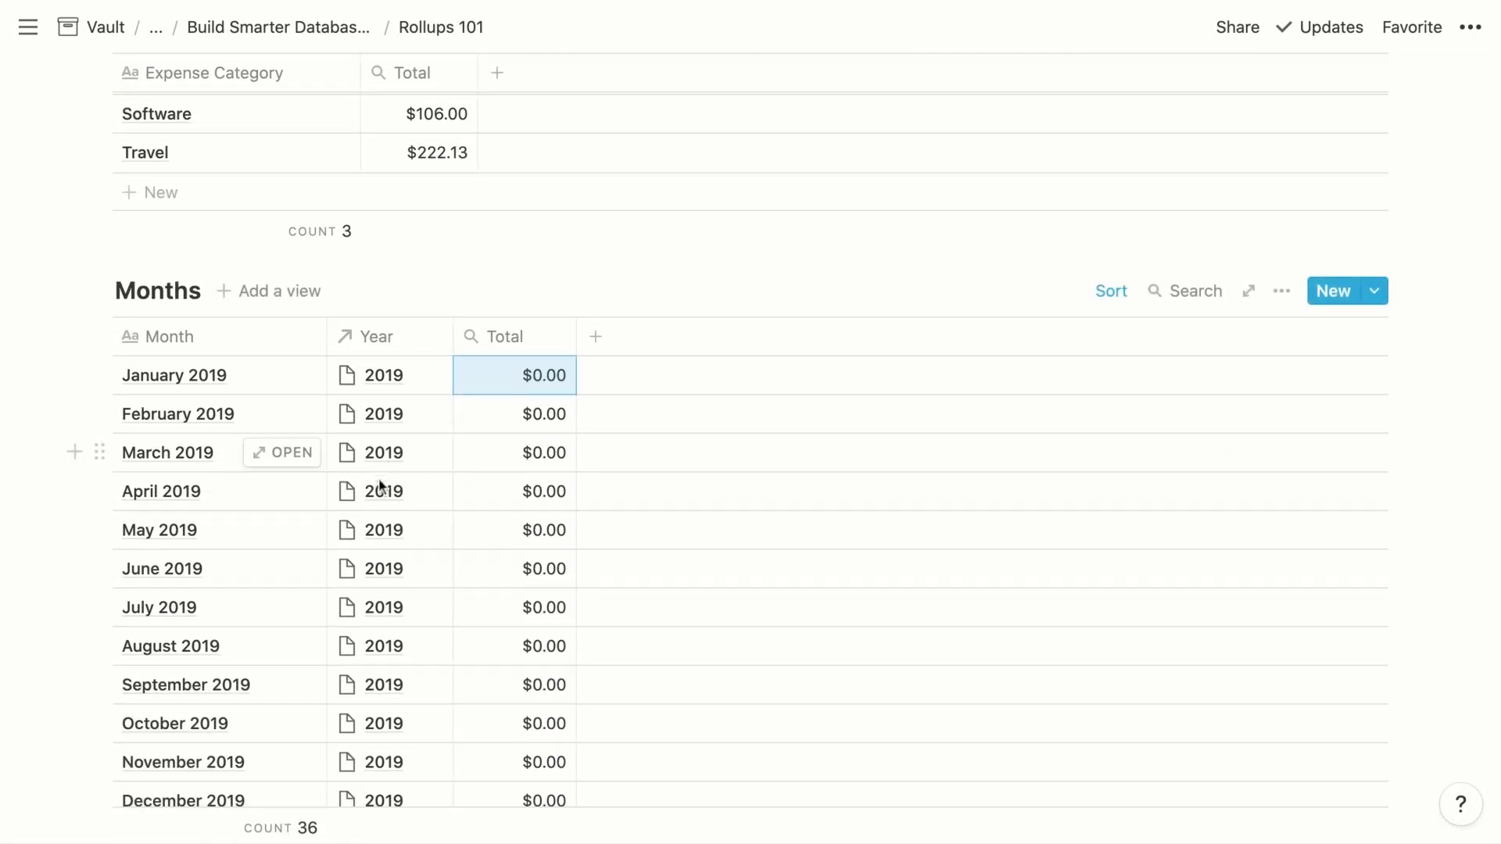
scroll(381, 486, down, 1)
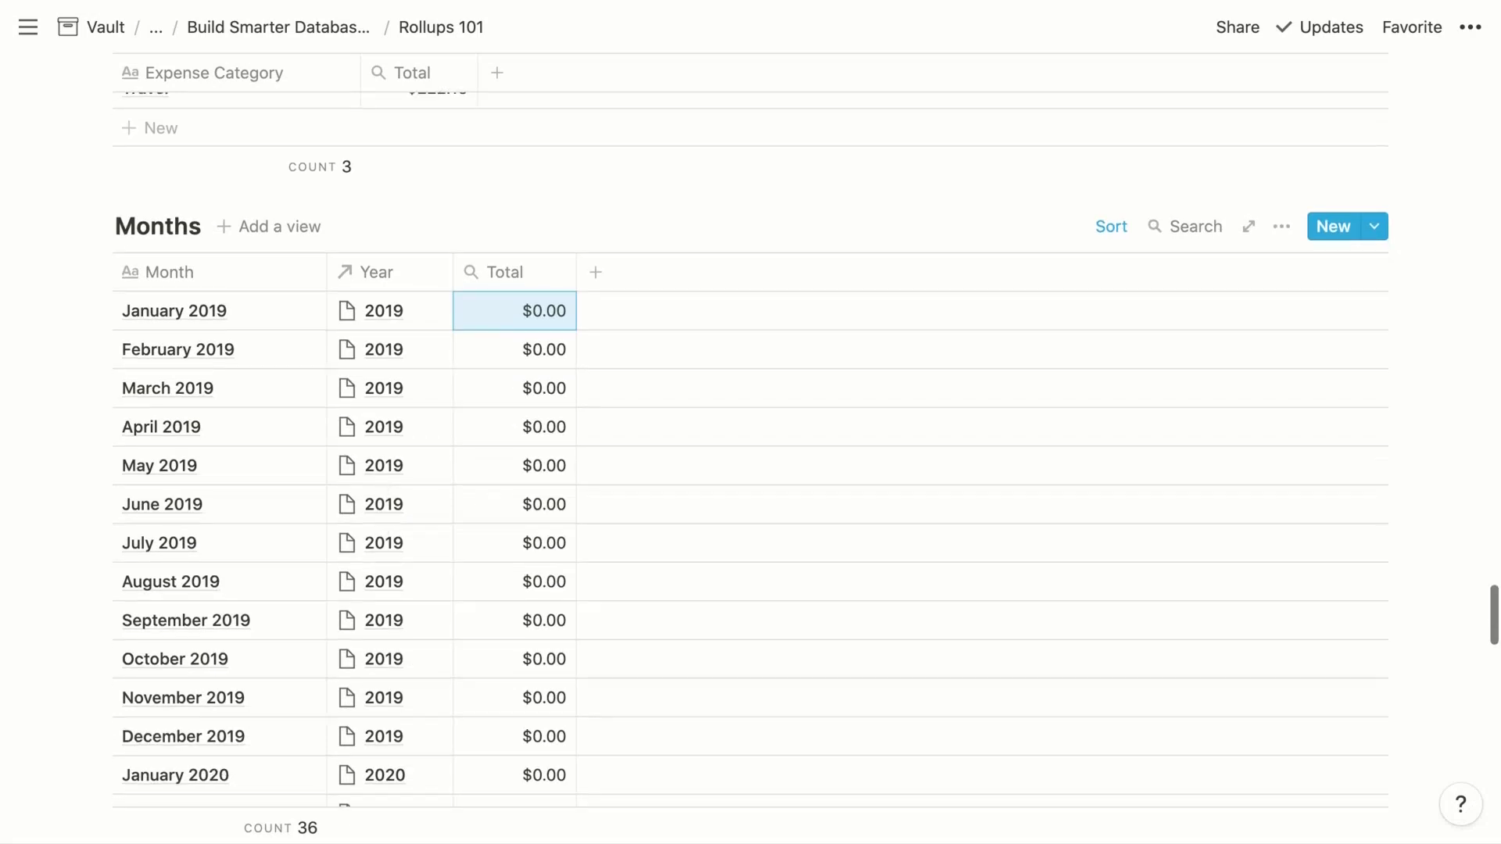
Step: Inspect the relation, property and calculation of the Year rollup for the FreshBooks expense in the Expenses table
scroll(438, 382, up, 1)
scroll(438, 381, up, 6)
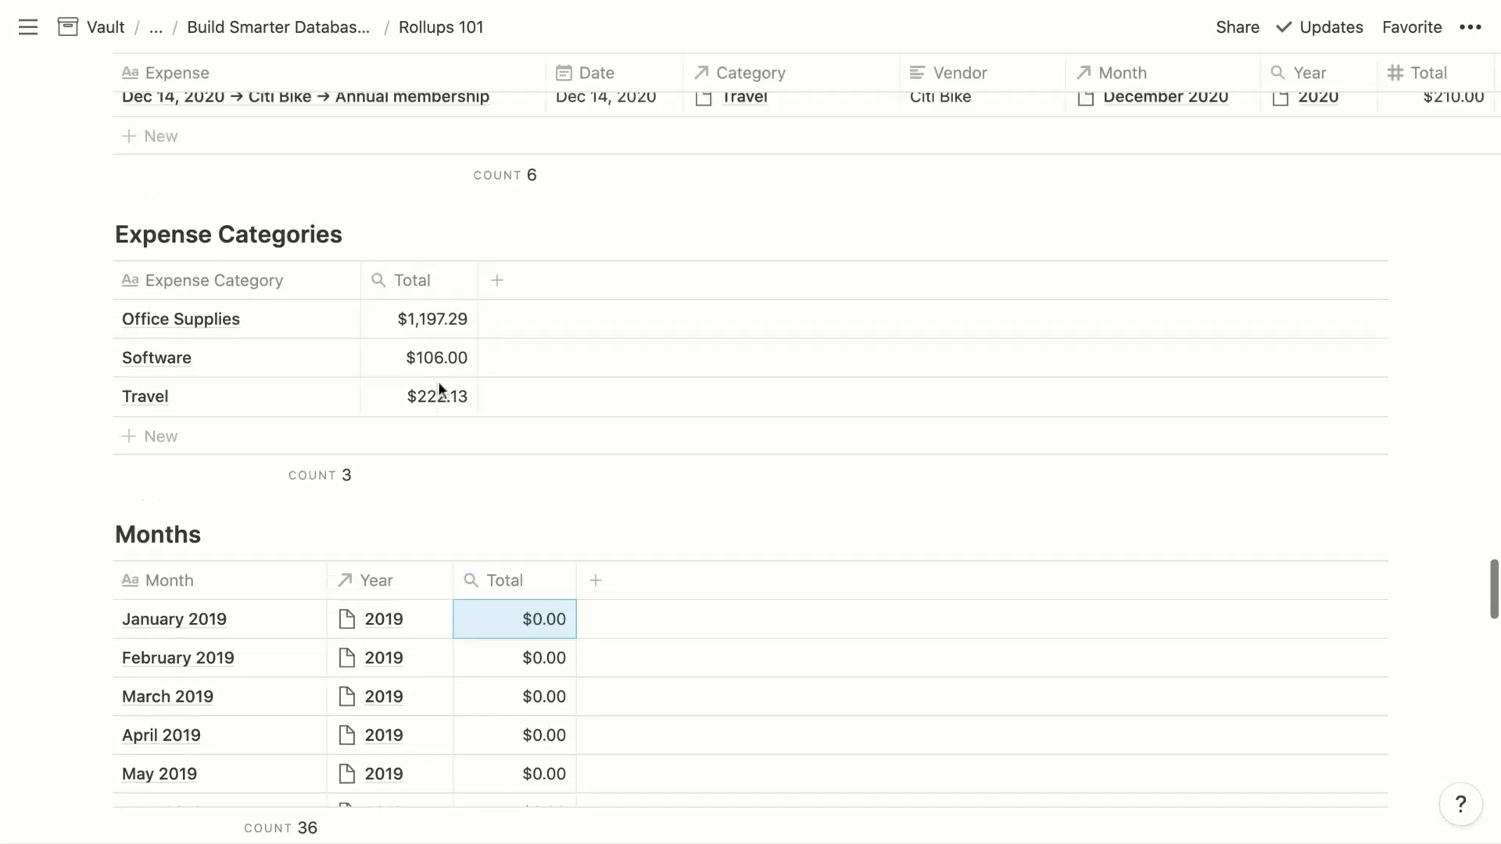
scroll(438, 382, up, 2)
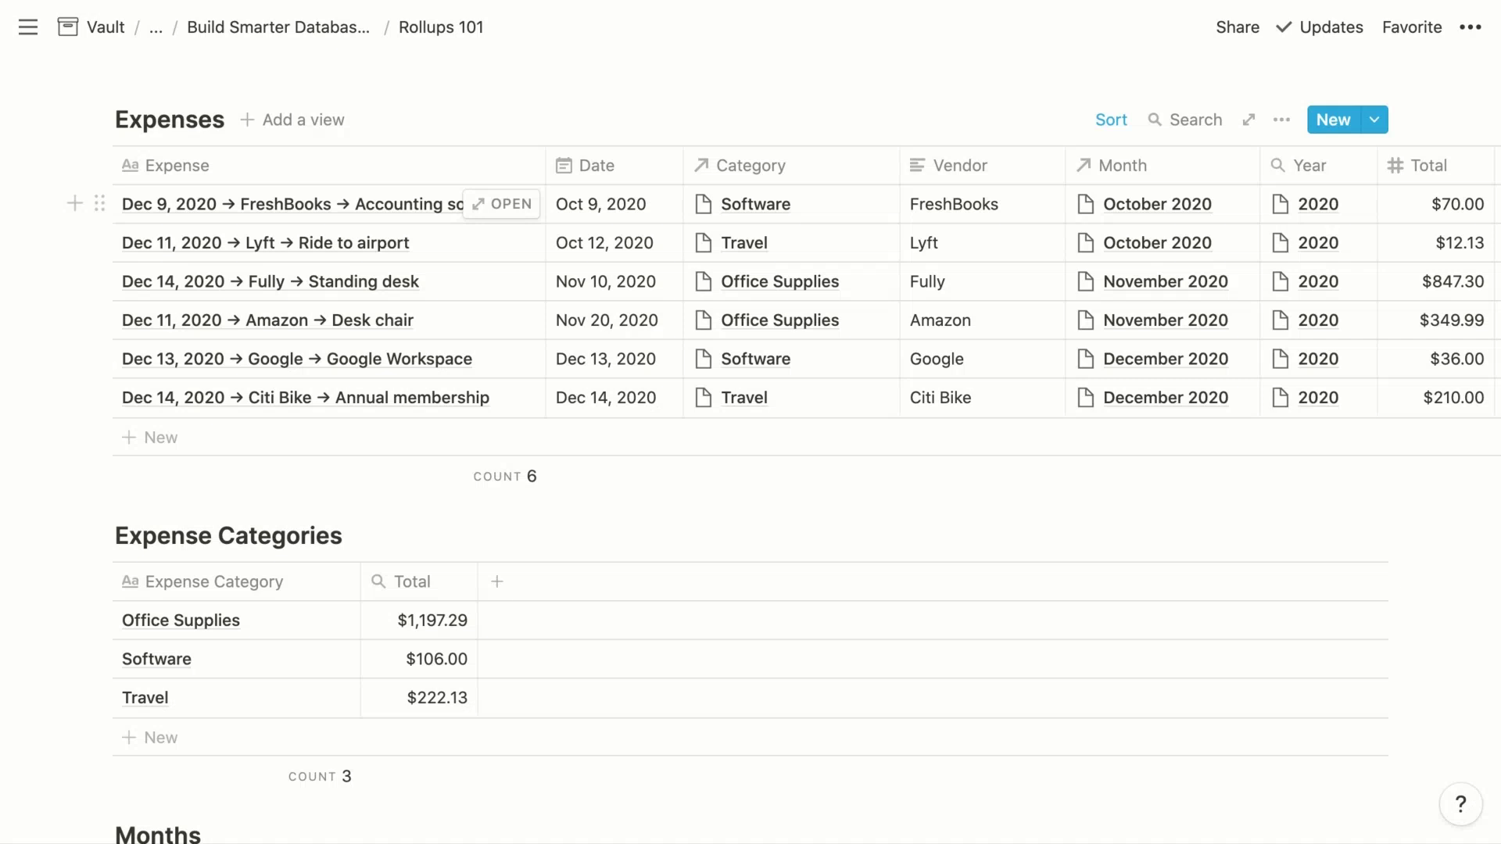
click(1302, 204)
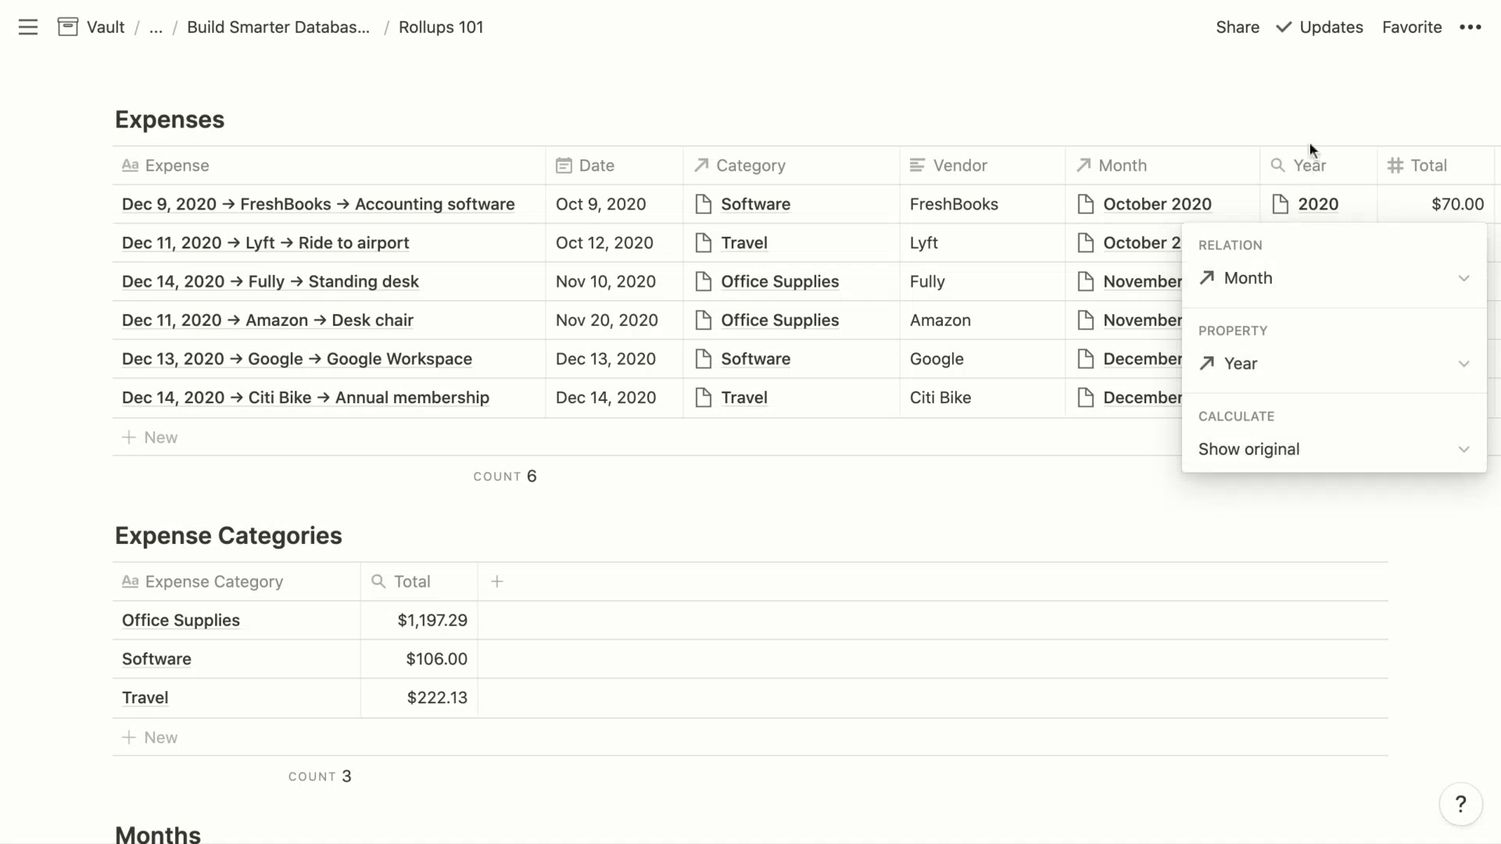
click(1279, 112)
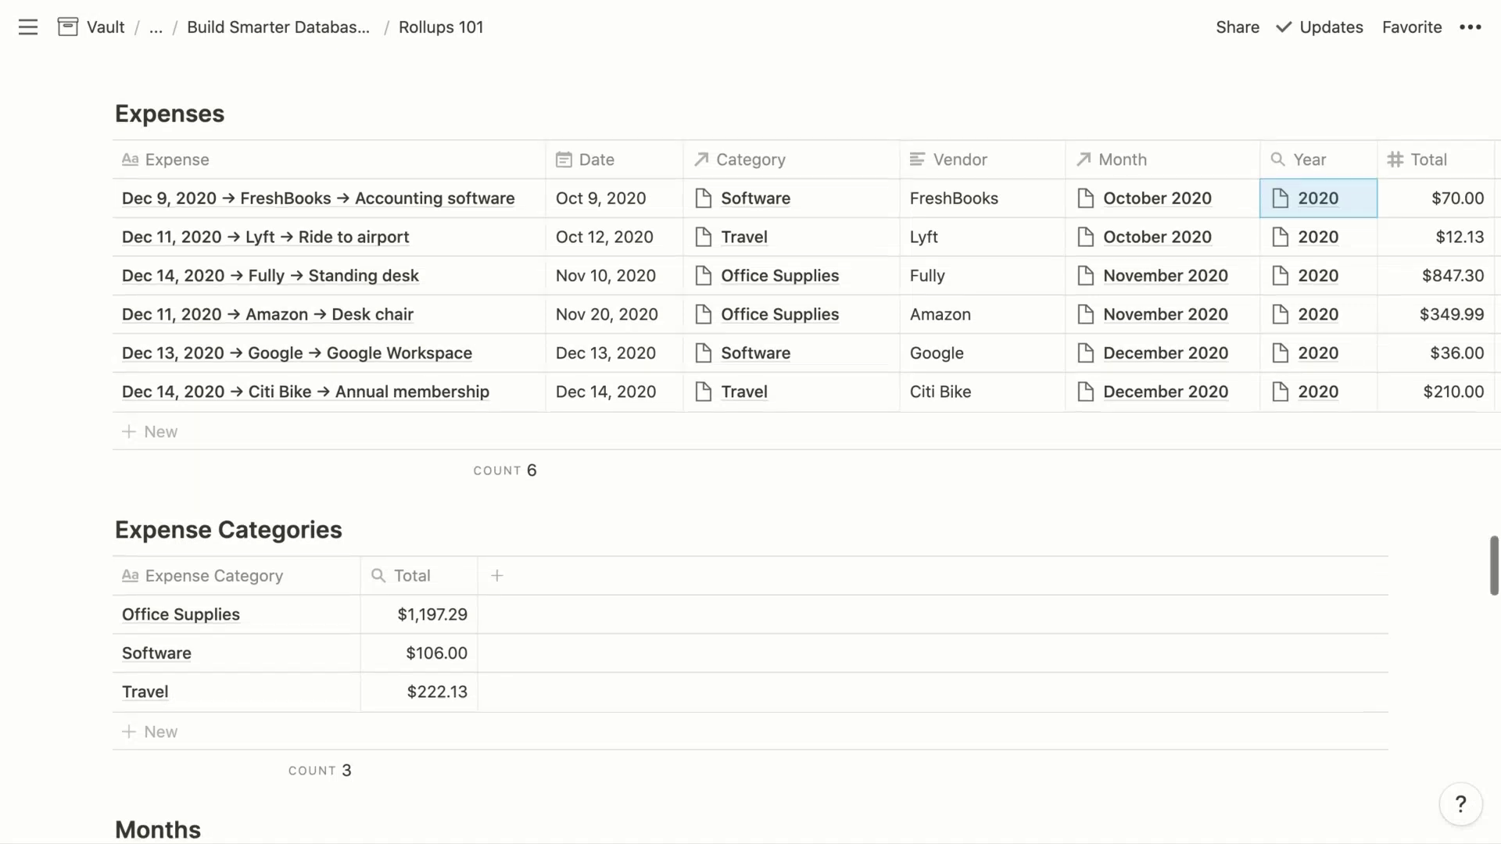
Step: Examine the monthly totals in the Months table and how the Years table relates to the months
scroll(1207, 255, down, 1)
scroll(1206, 254, down, 4)
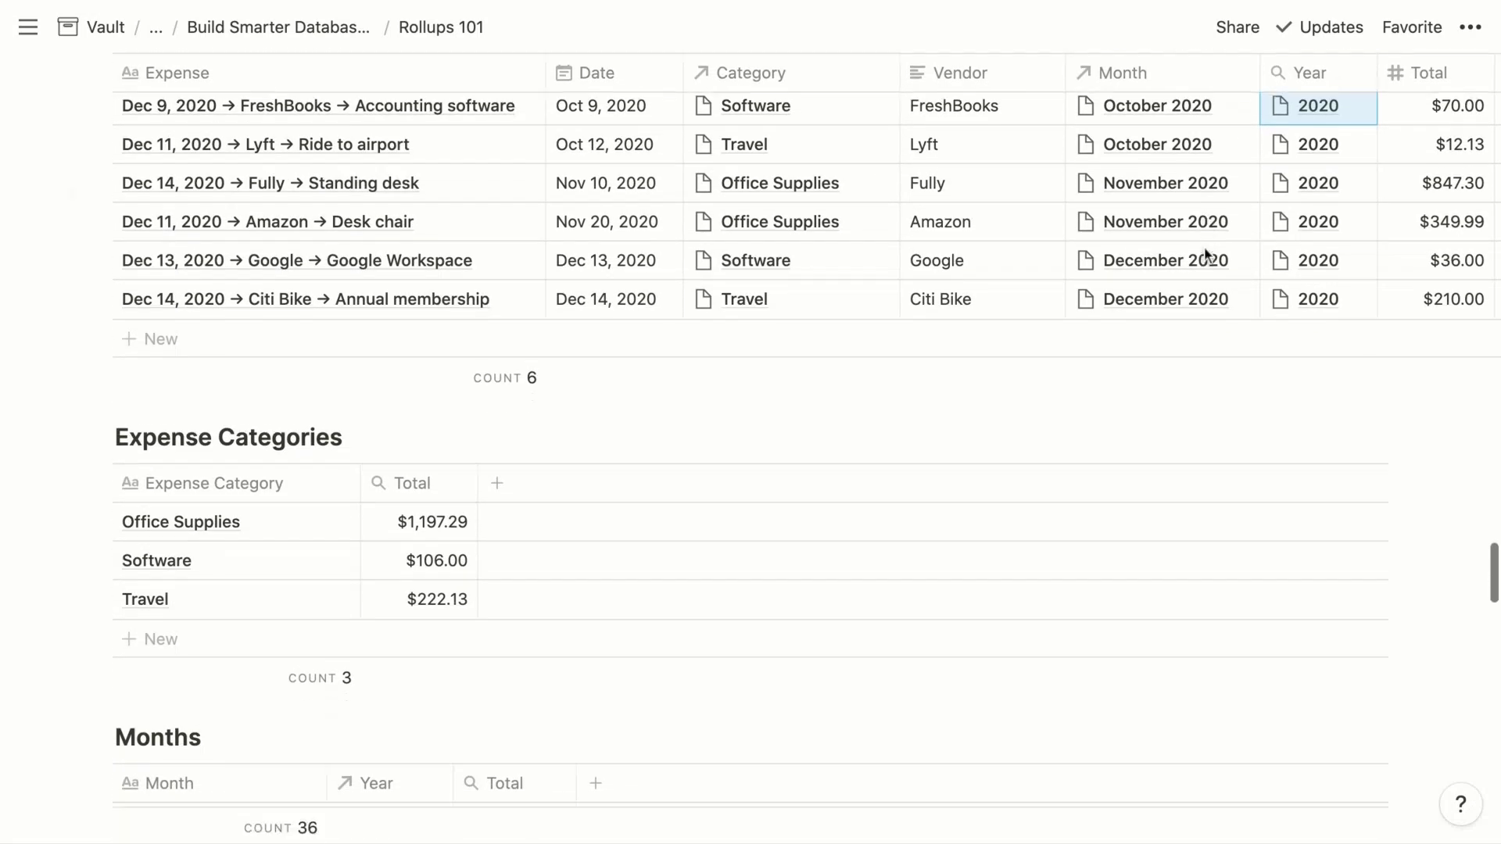
scroll(1204, 247, down, 9)
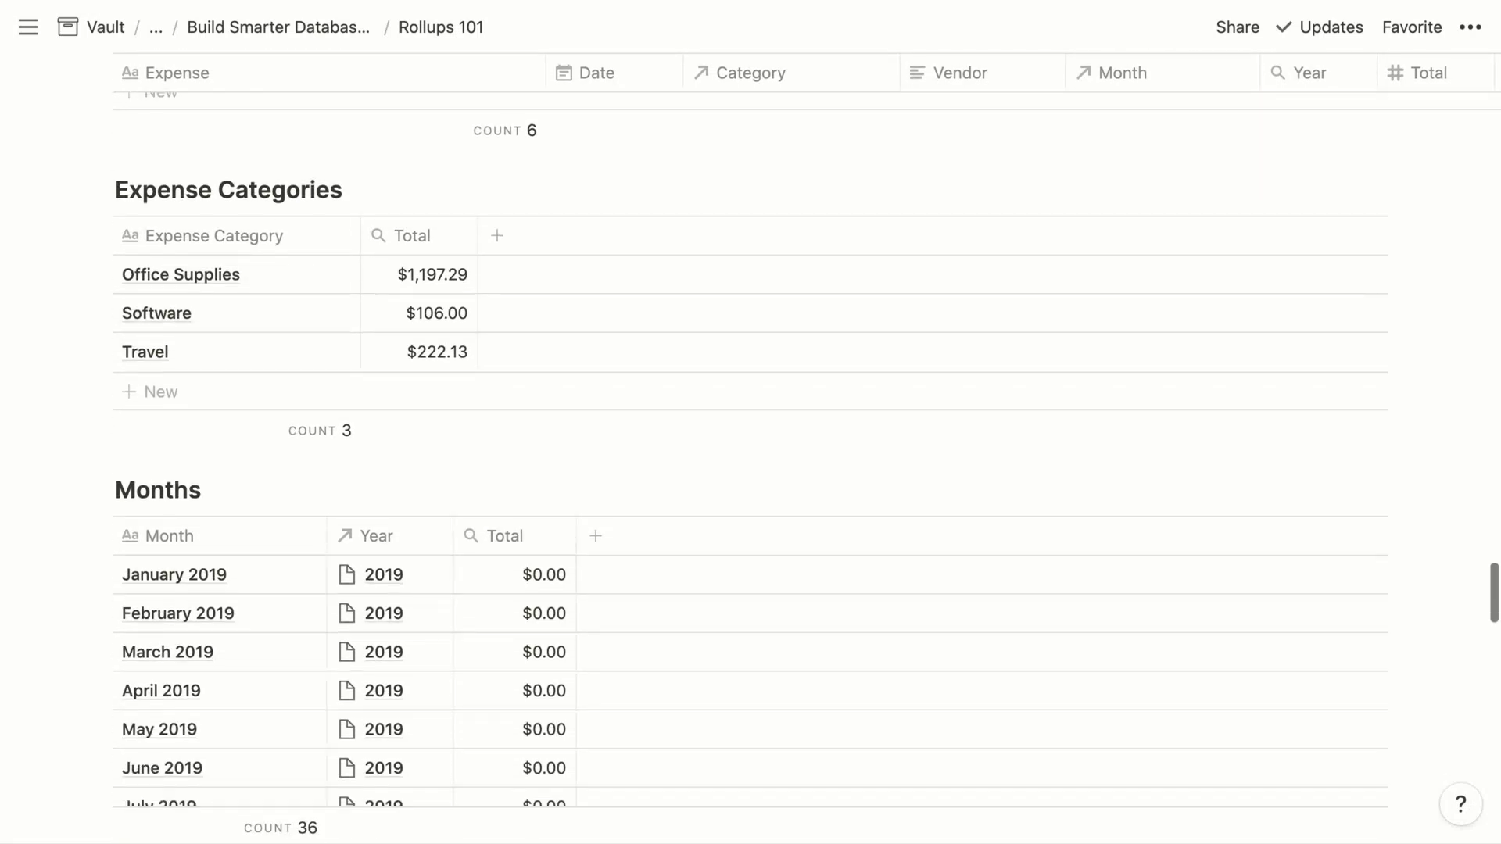
scroll(751, 439, down, 11)
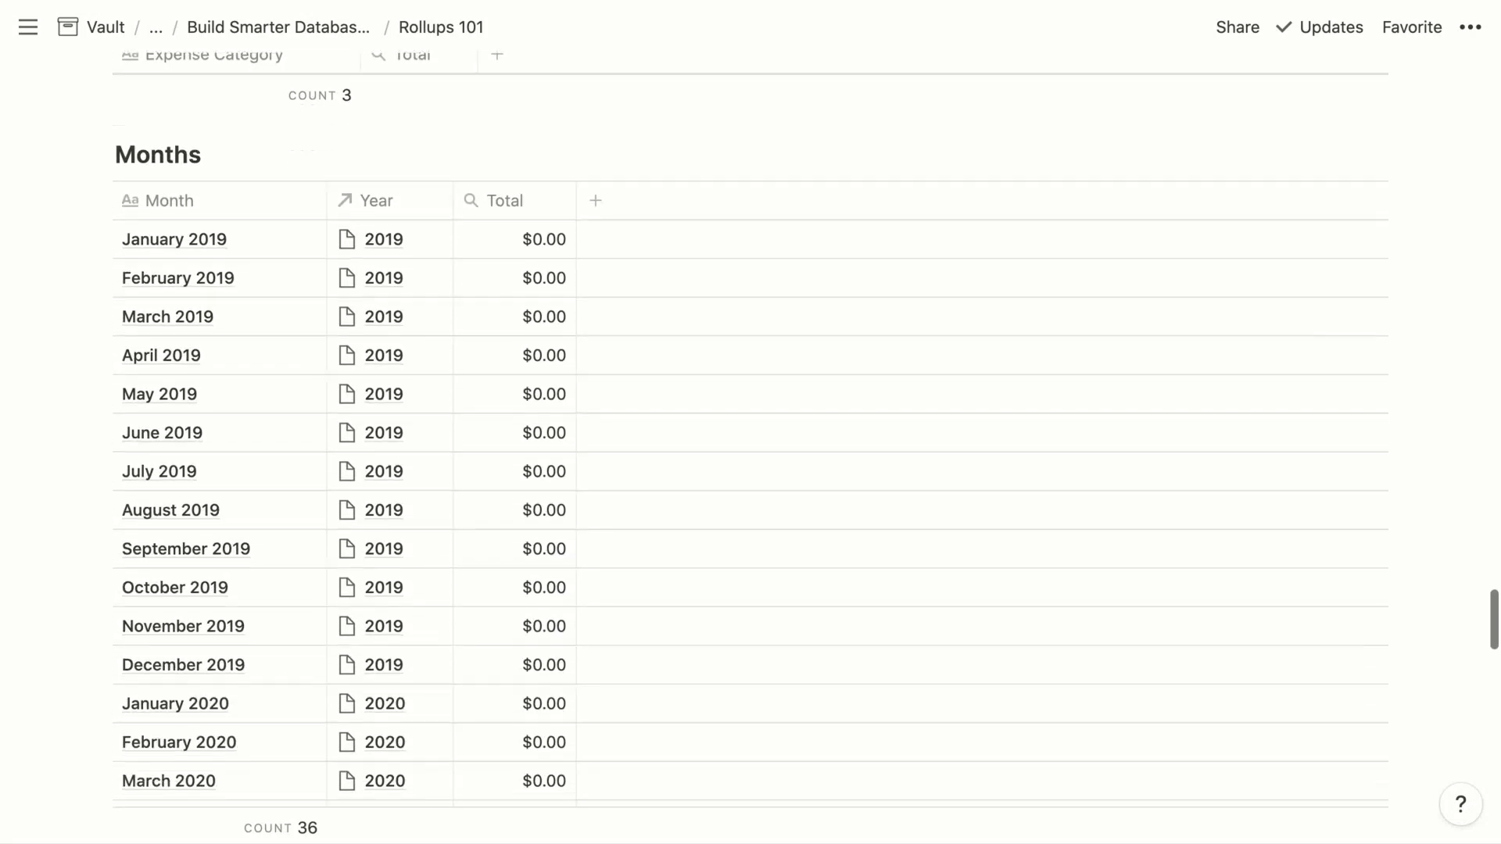
scroll(751, 439, down, 20)
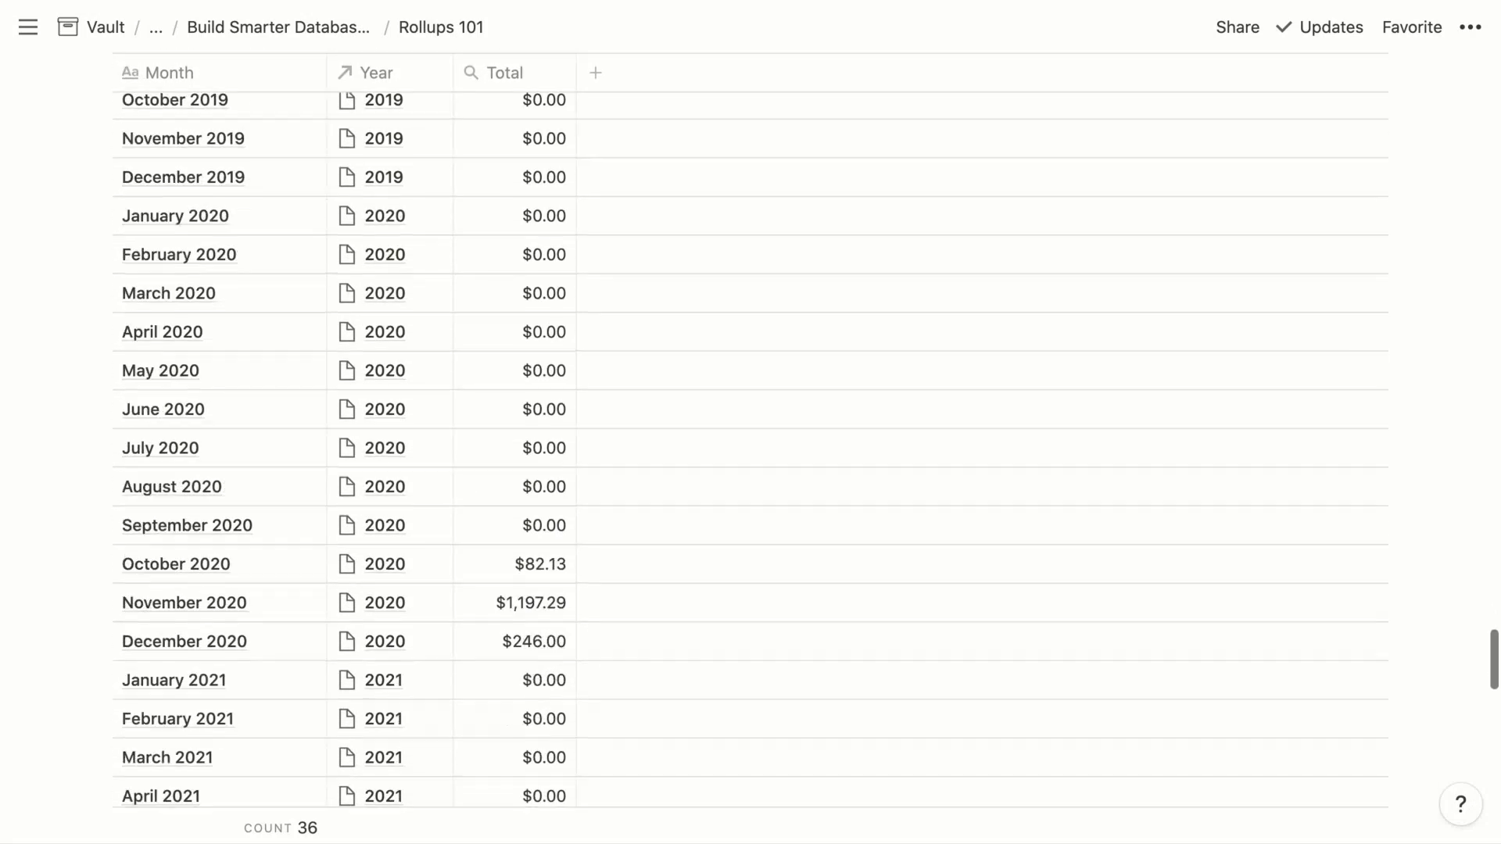
scroll(750, 439, down, 11)
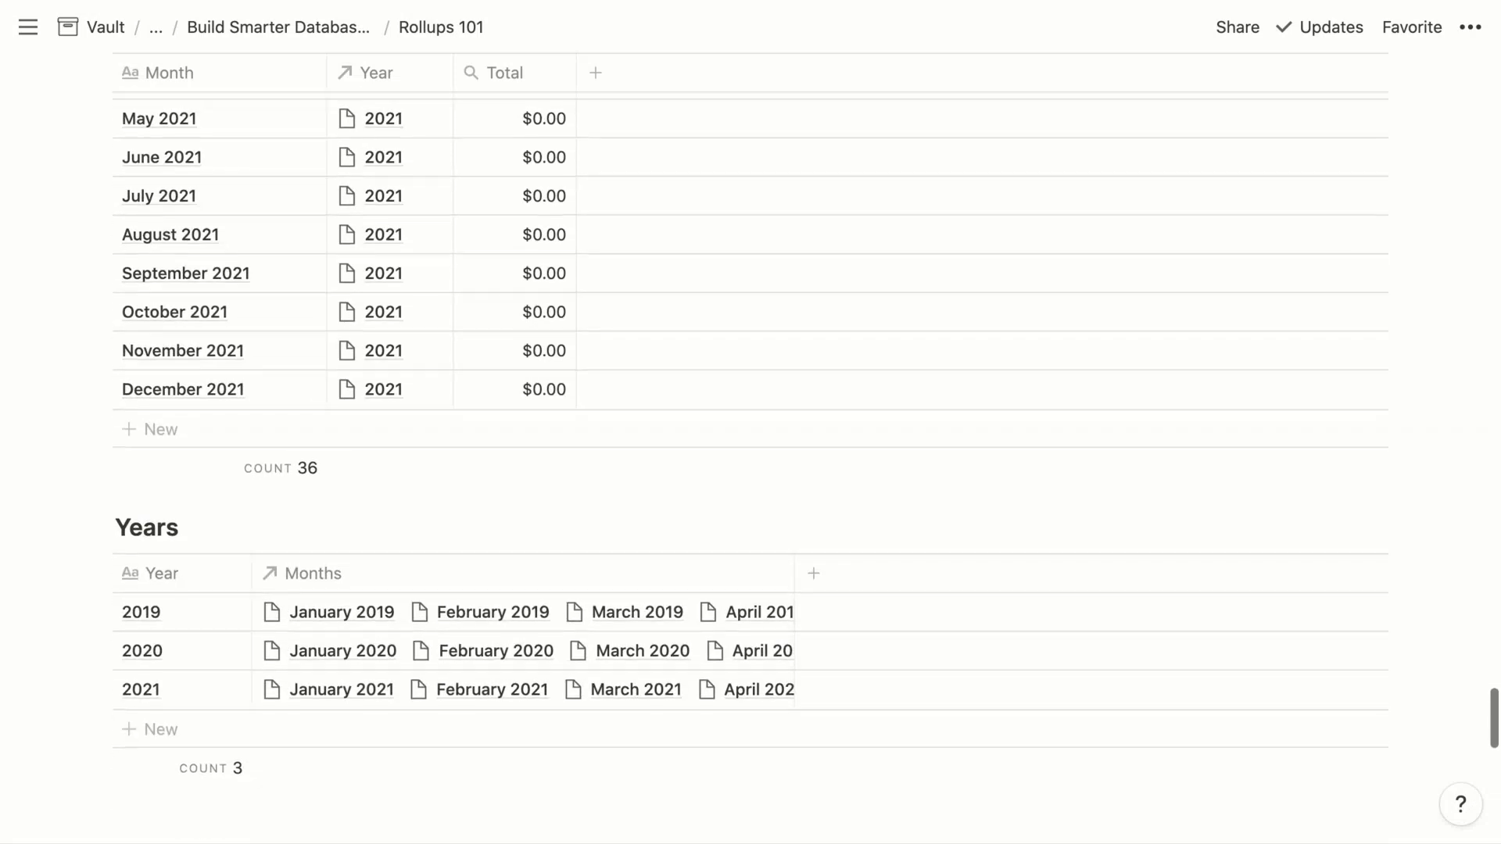
scroll(751, 440, down, 7)
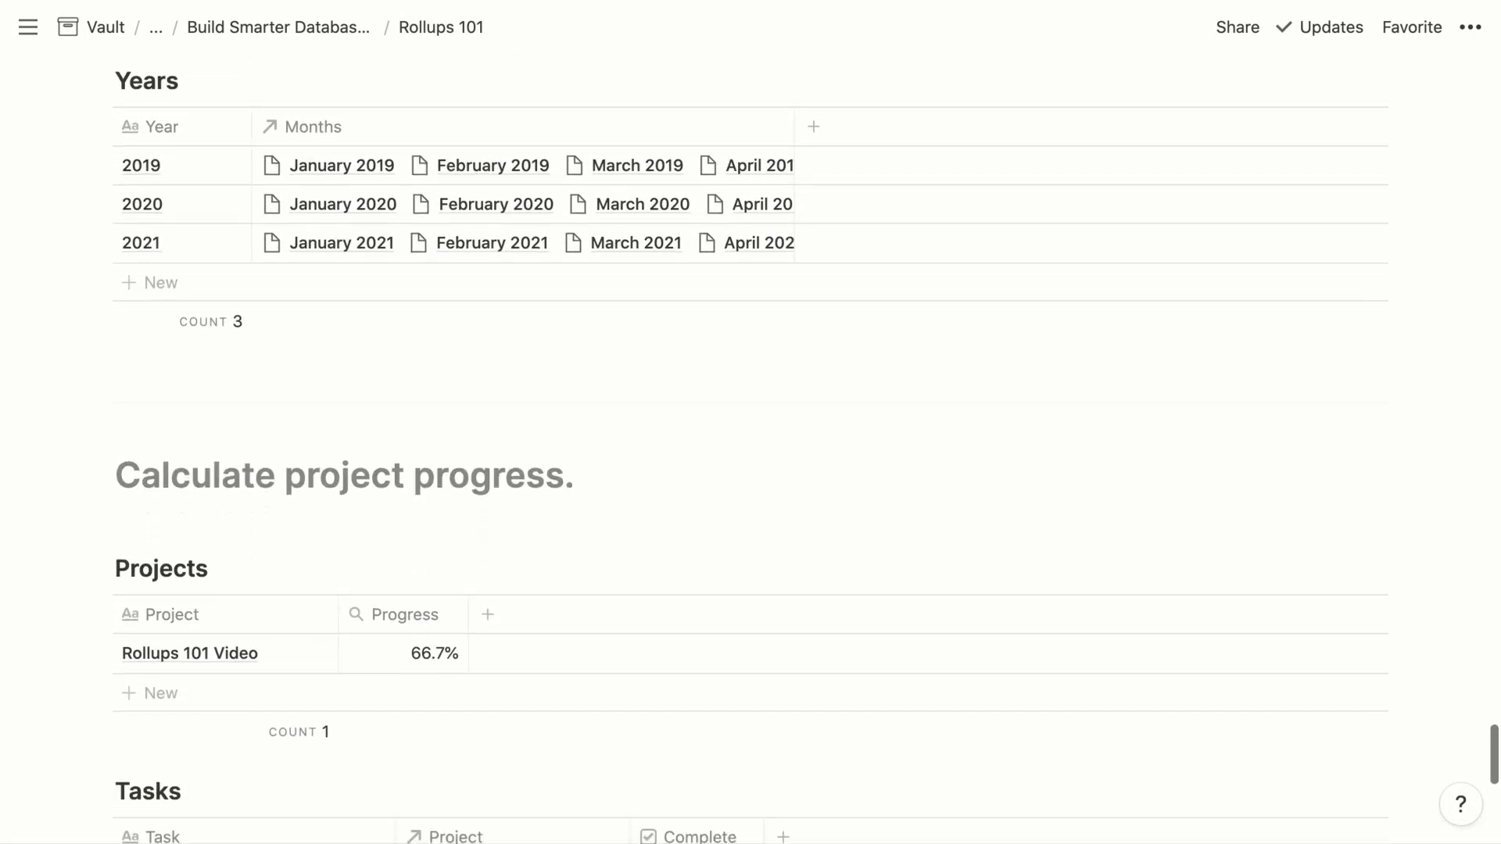
Step: Review the Projects and Tasks tables in the "Calculate project progress" example and inspect the Progress rollup configuration for Rollups 101 Video
scroll(750, 439, down, 5)
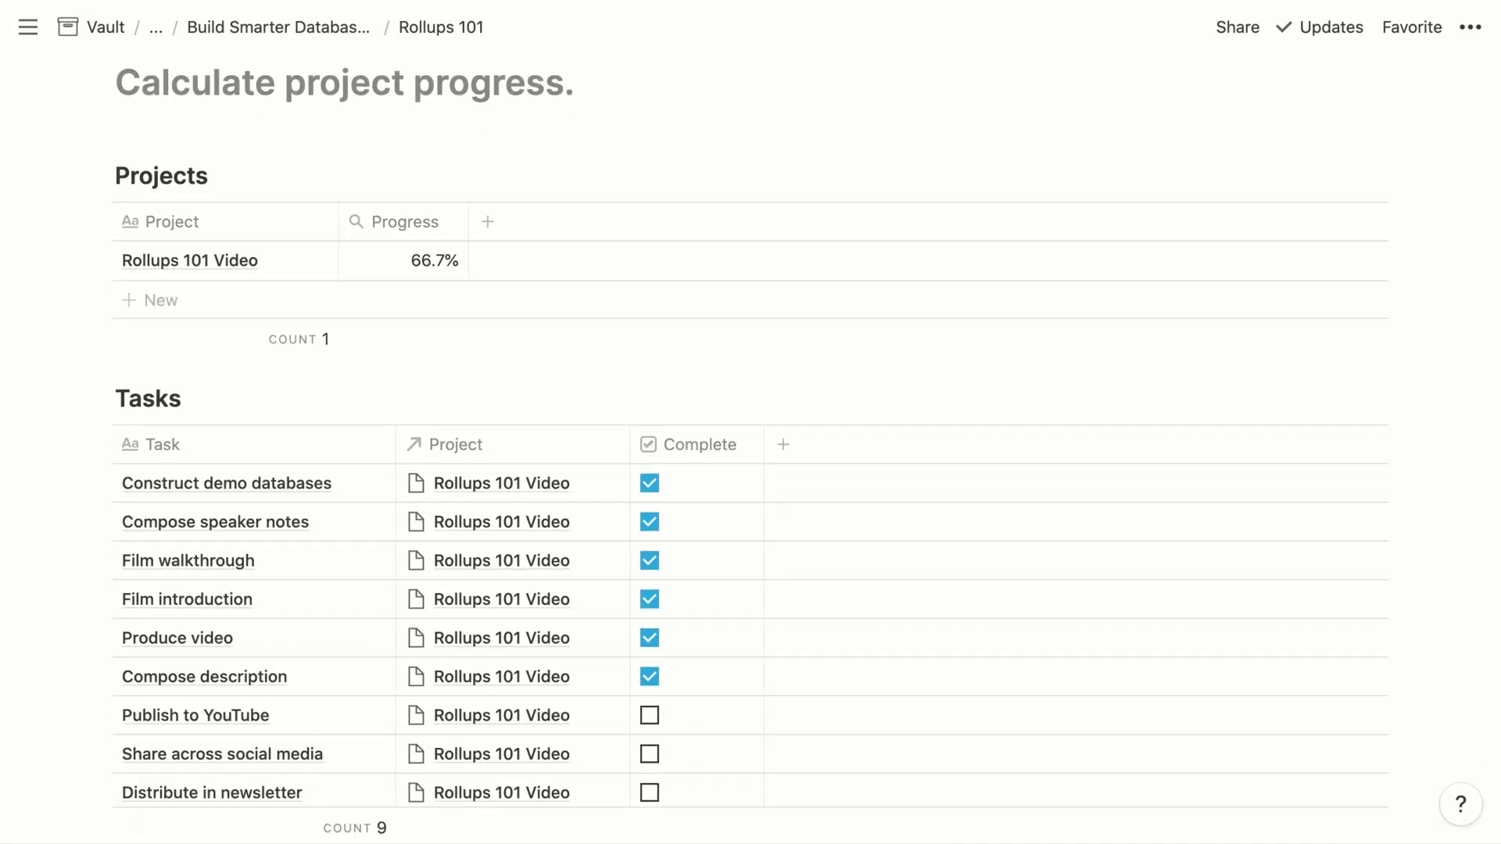
scroll(751, 440, down, 2)
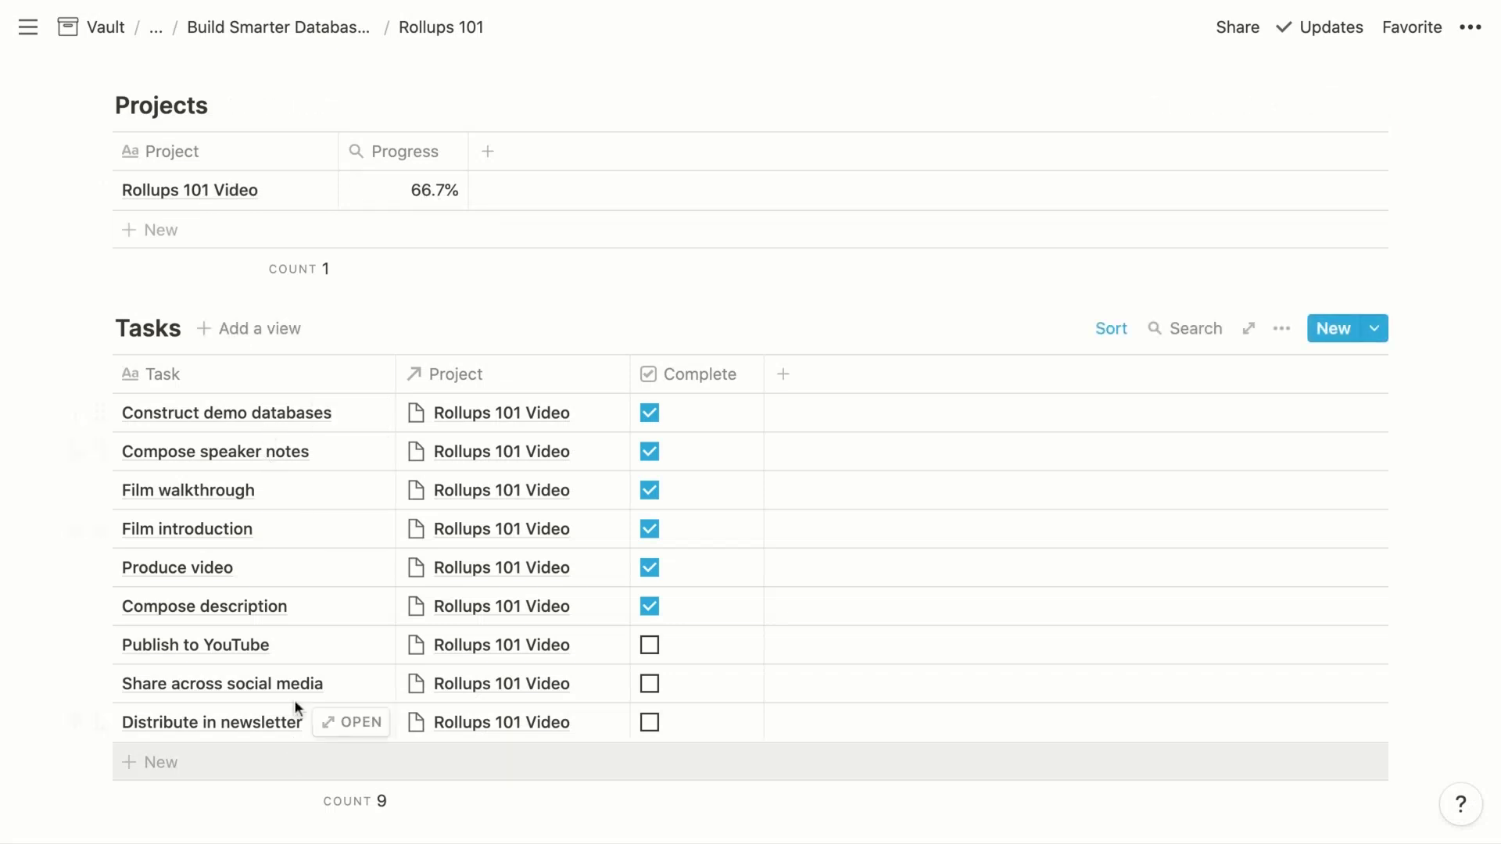
click(422, 197)
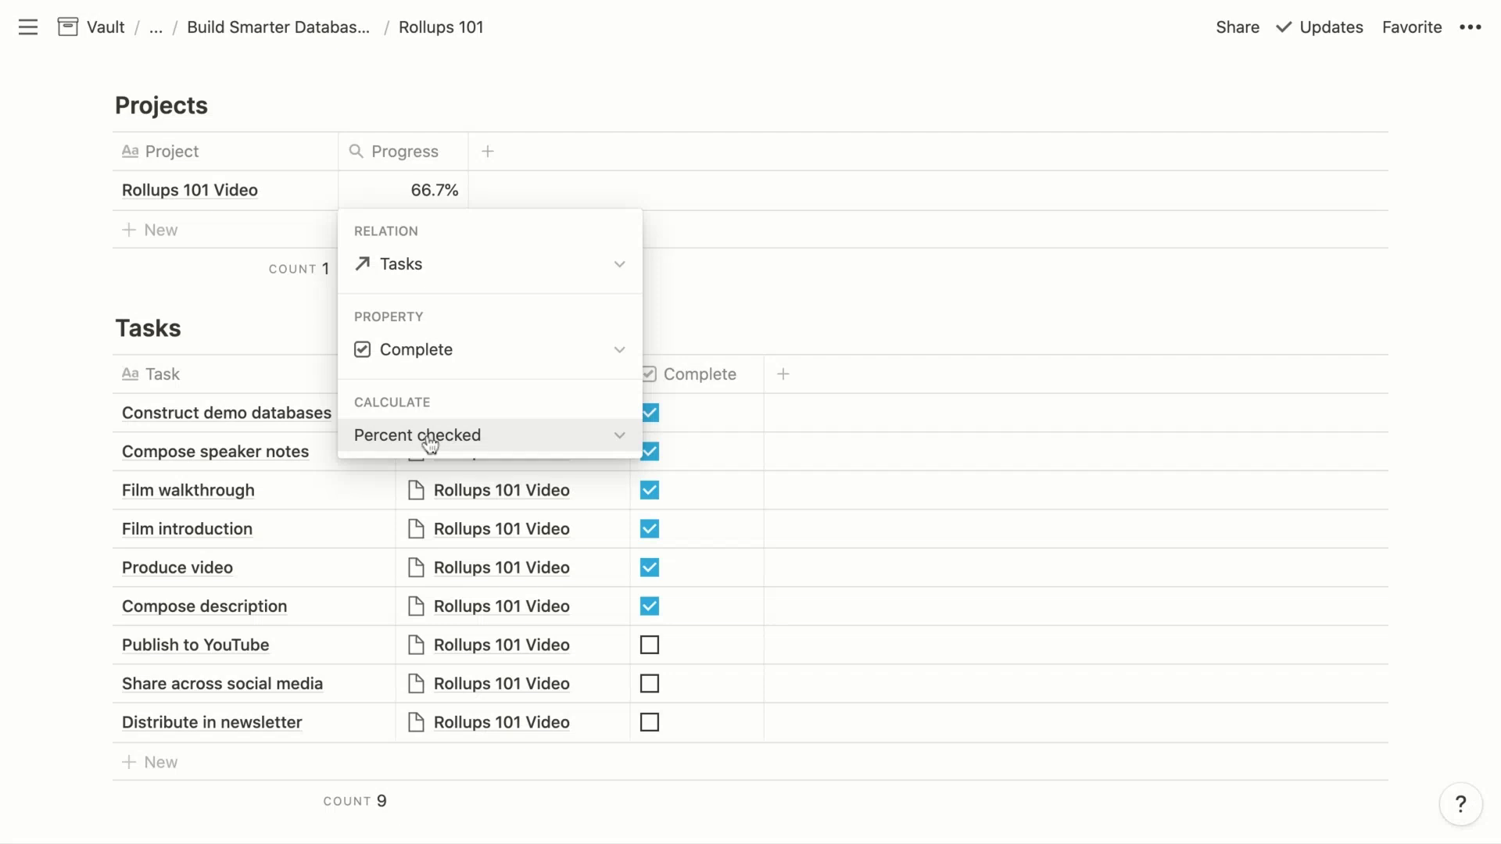
click(697, 288)
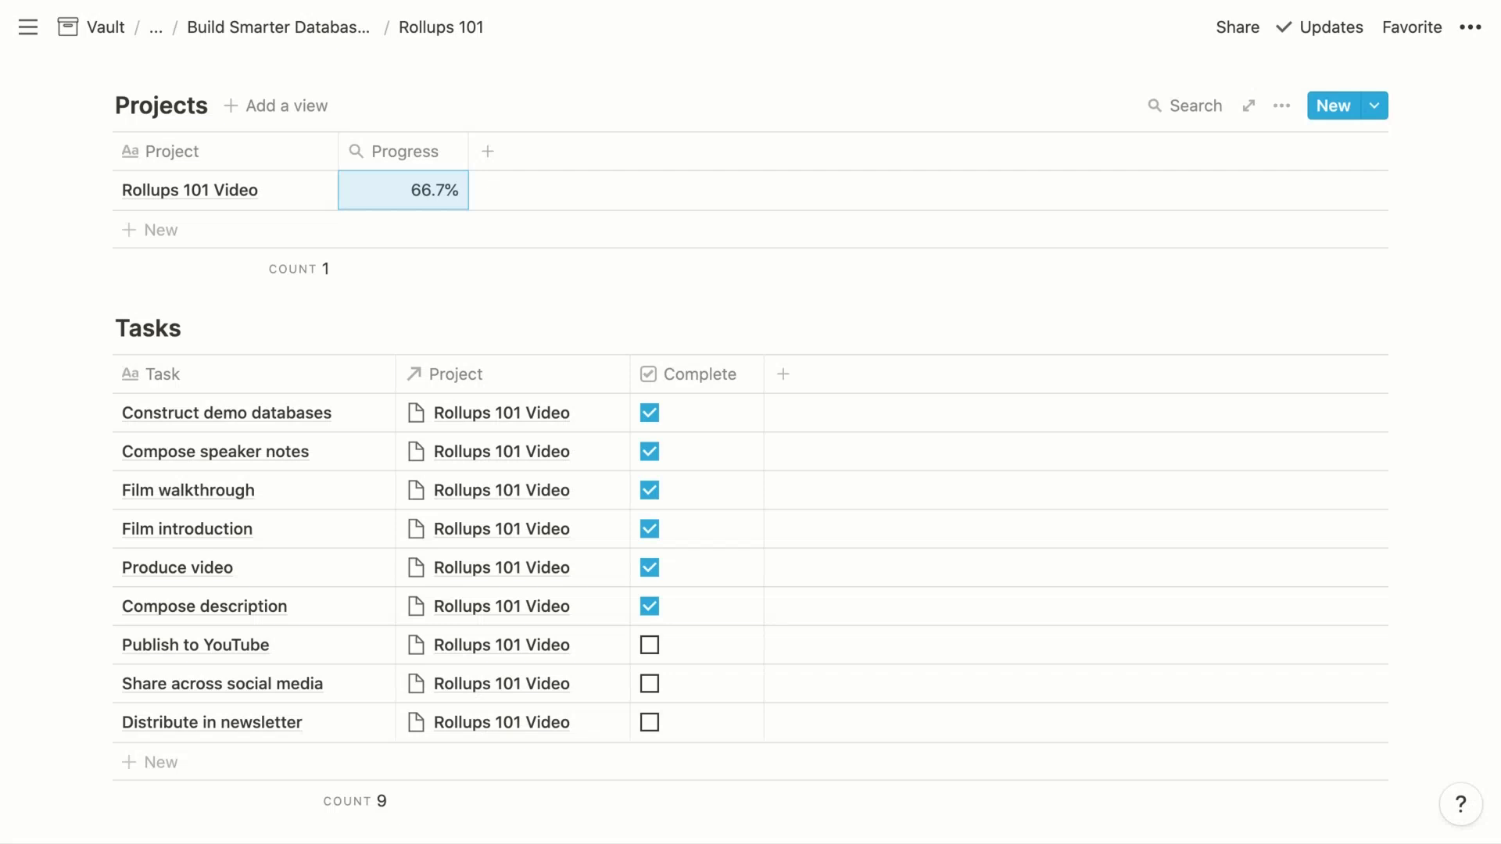
click(395, 186)
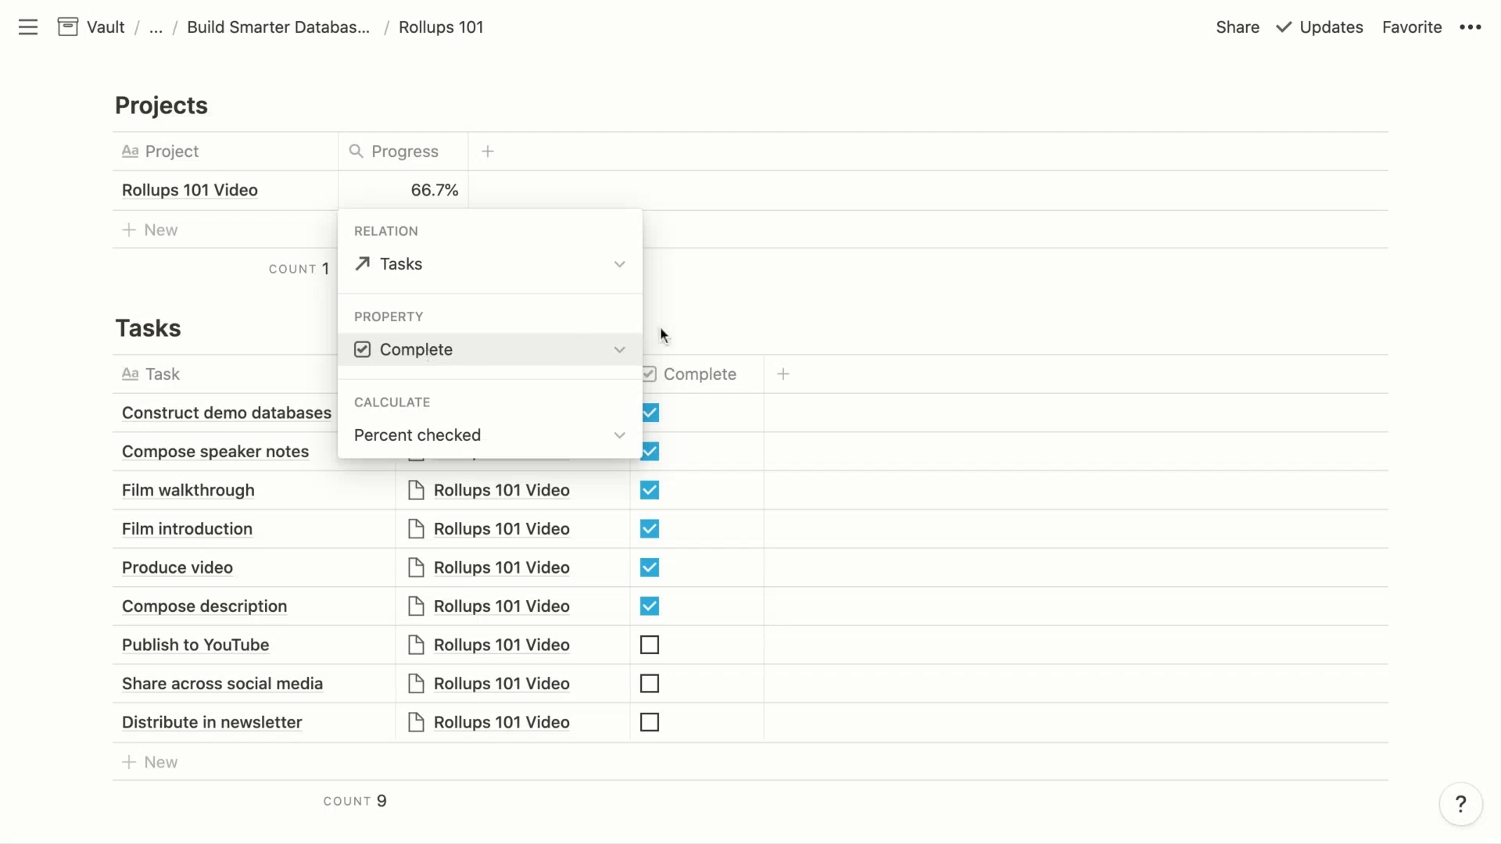
key(Escape)
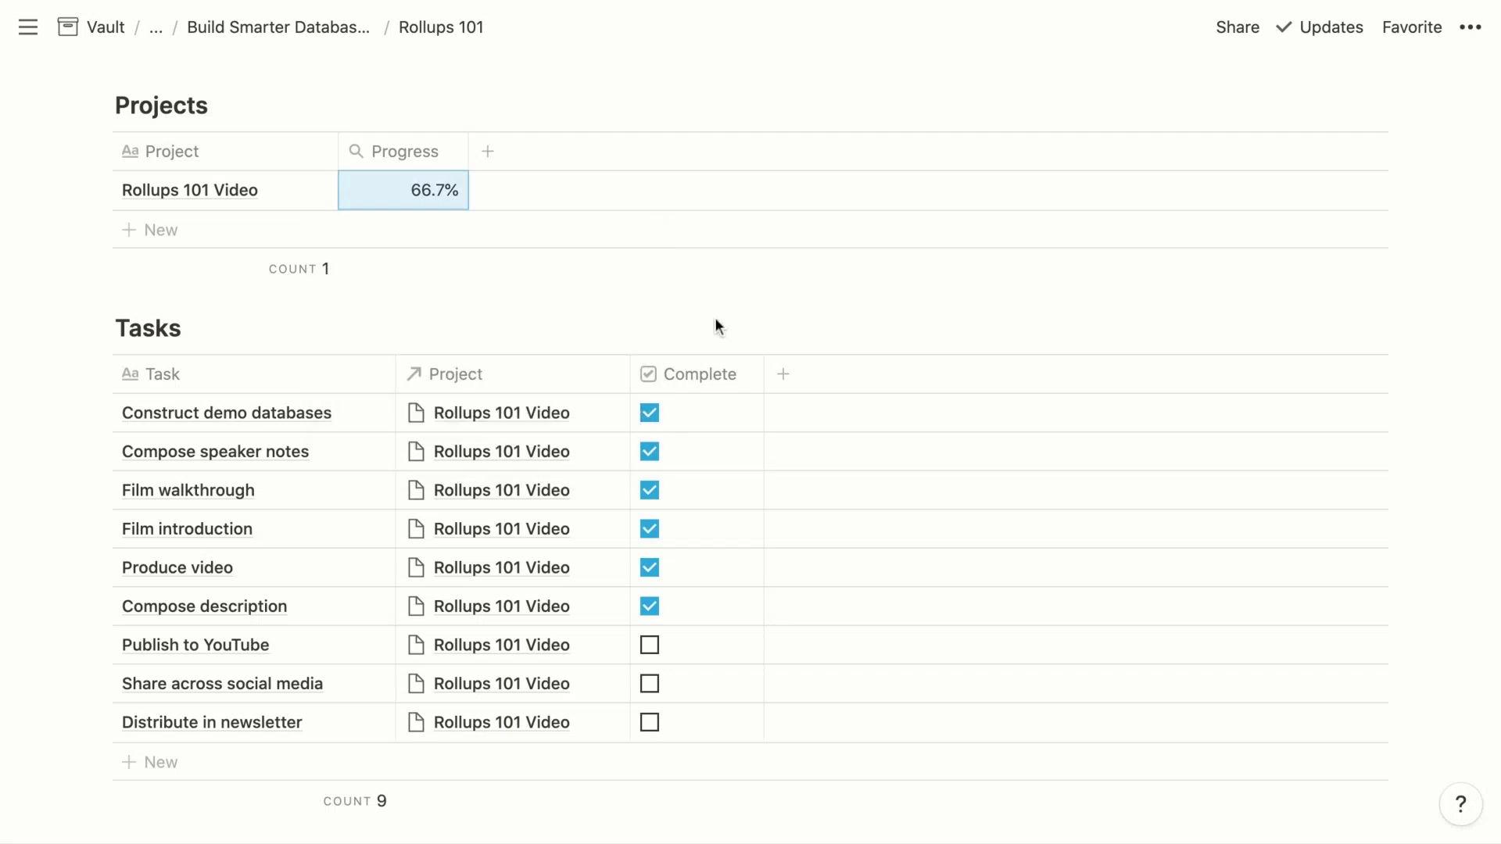